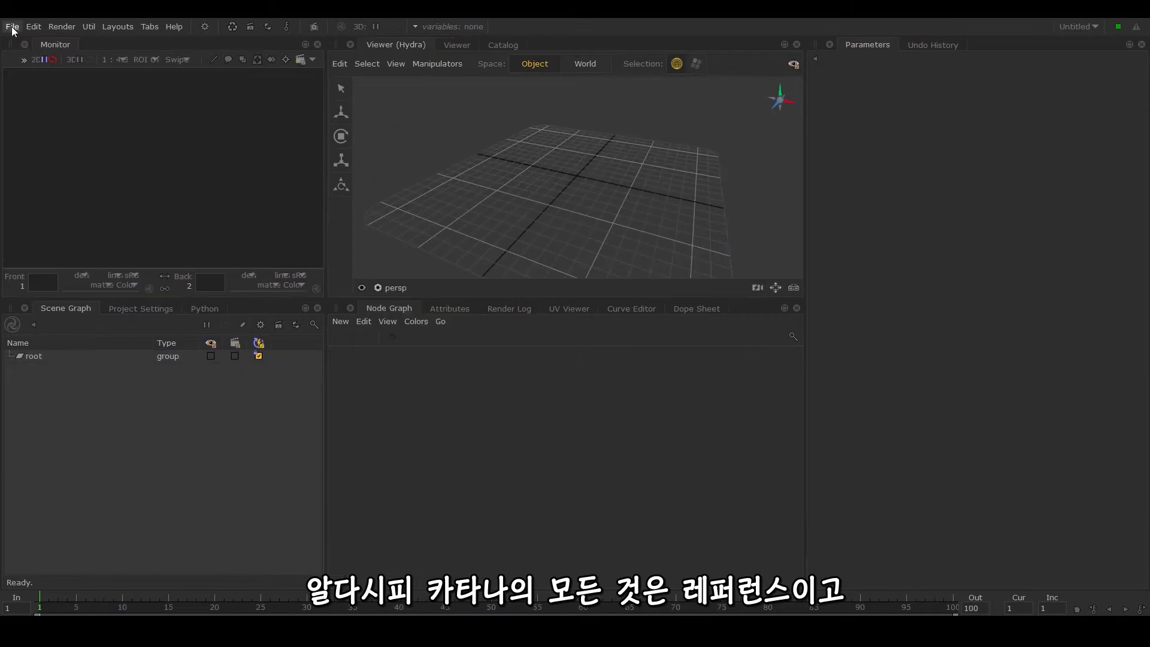
- Open the project file modcast_tutorials_08.katana
left_click(12, 27)
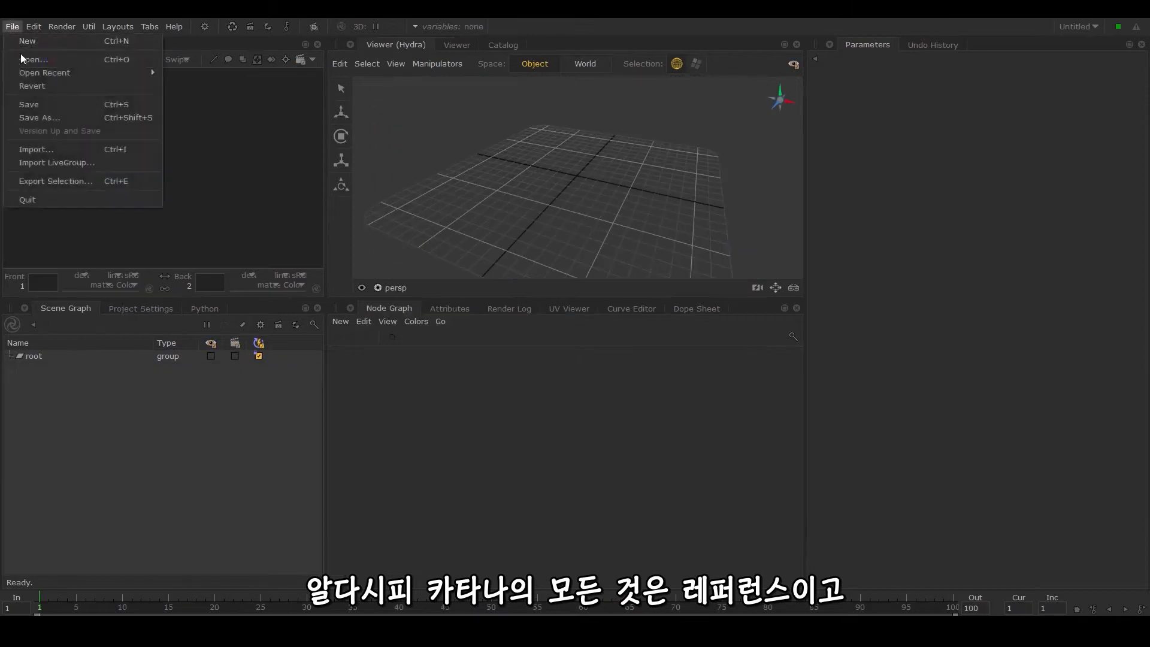
left_click(26, 59)
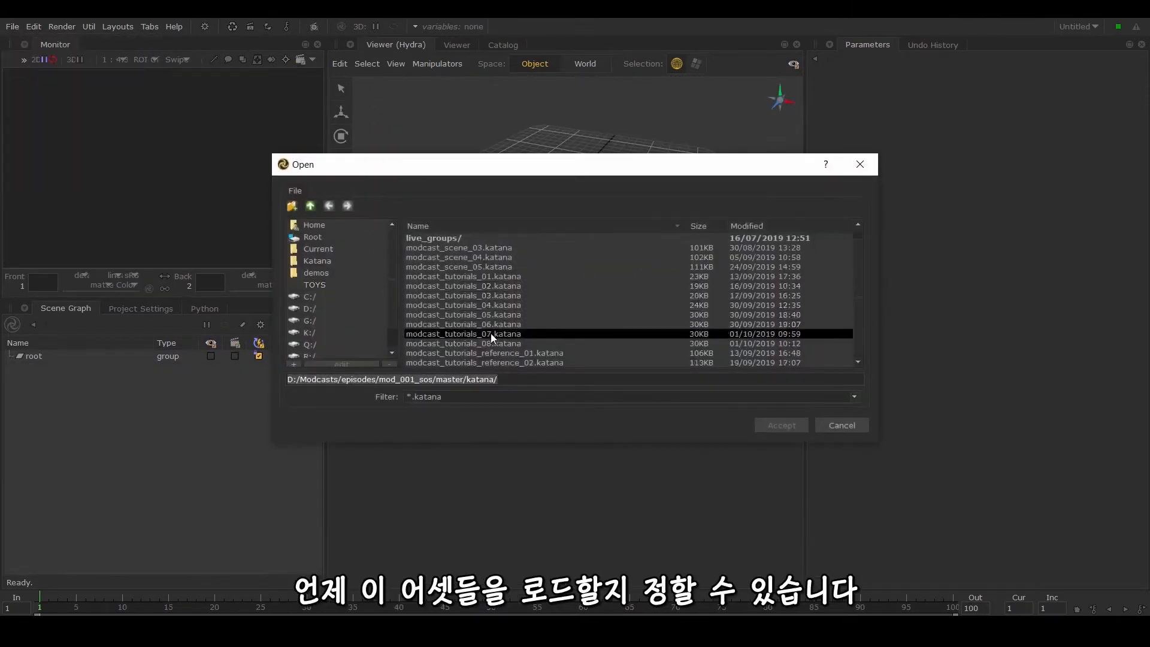
left_click(493, 344)
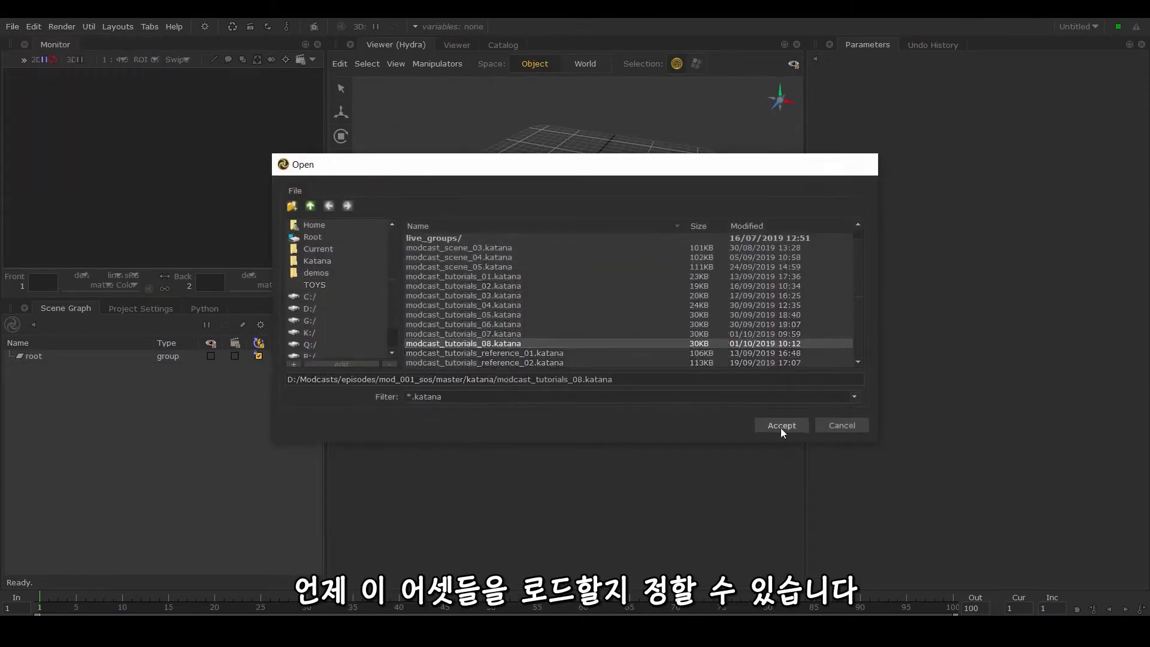
left_click(781, 426)
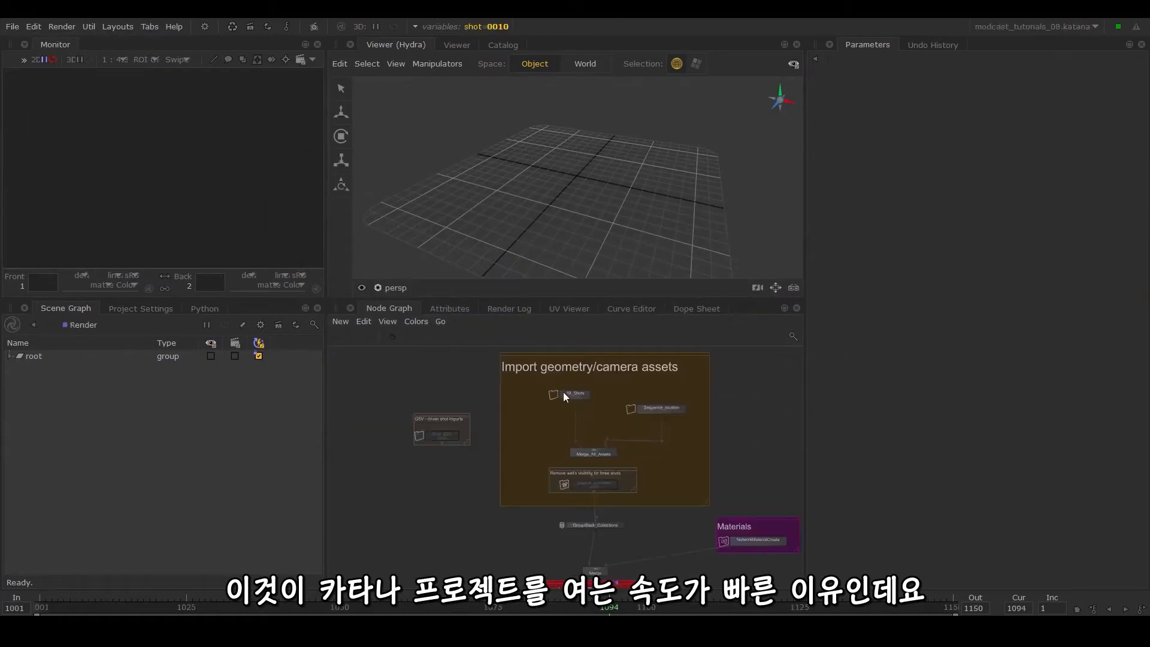
- Expand the All_Shots group and its nested Shot_01 group to examine the shot assets inside
scroll(563, 395, "up", 4)
left_click(581, 401)
middle_click_drag(441, 383, 631, 425)
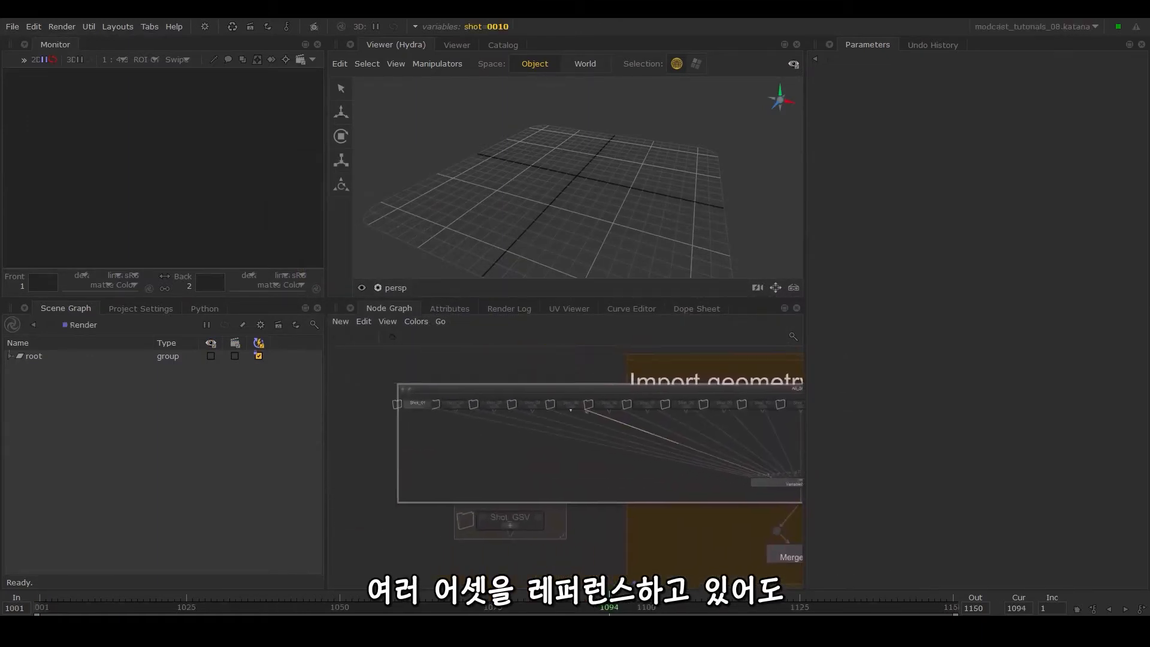
scroll(429, 408, "up", 3)
left_click(409, 404)
middle_click_drag(425, 403, 523, 420)
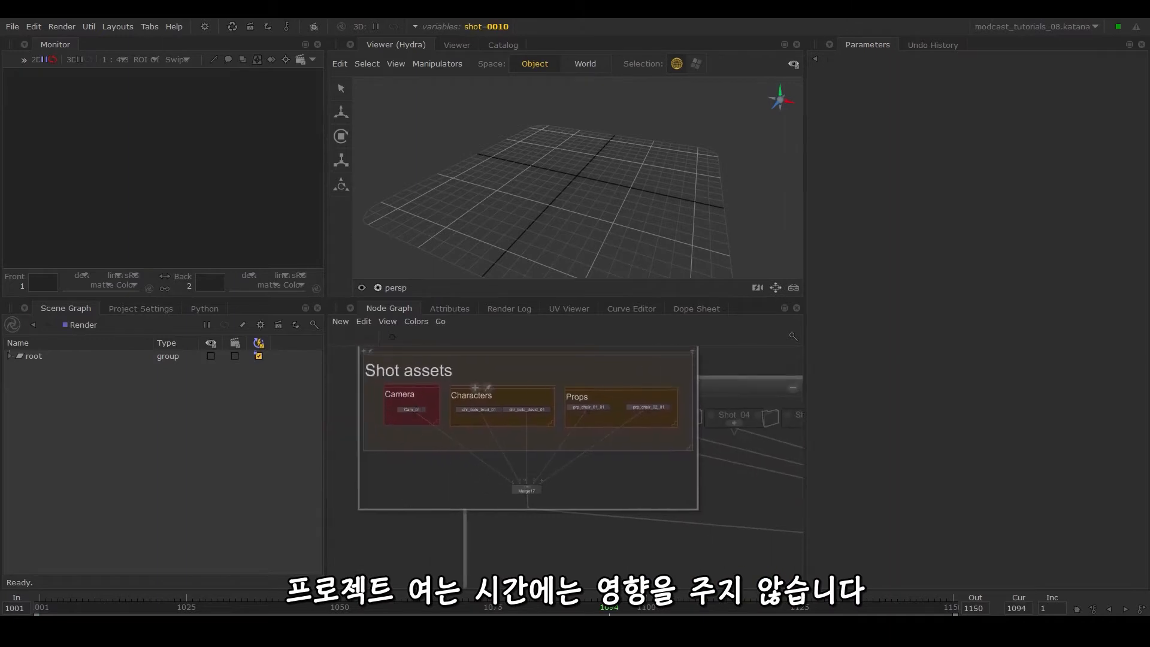
- Enlarge the node graph area, show the Cam_01 node's parameters, and collapse the Shot_01 group contents
left_click_drag(324, 296, 256, 199)
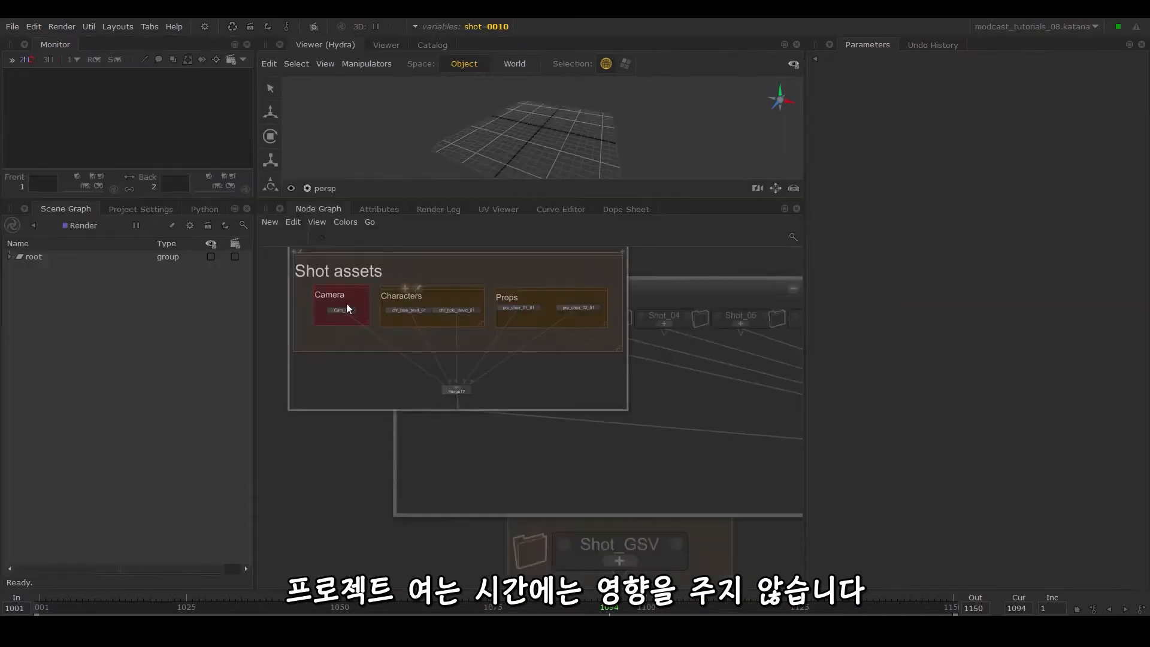
left_click(350, 310)
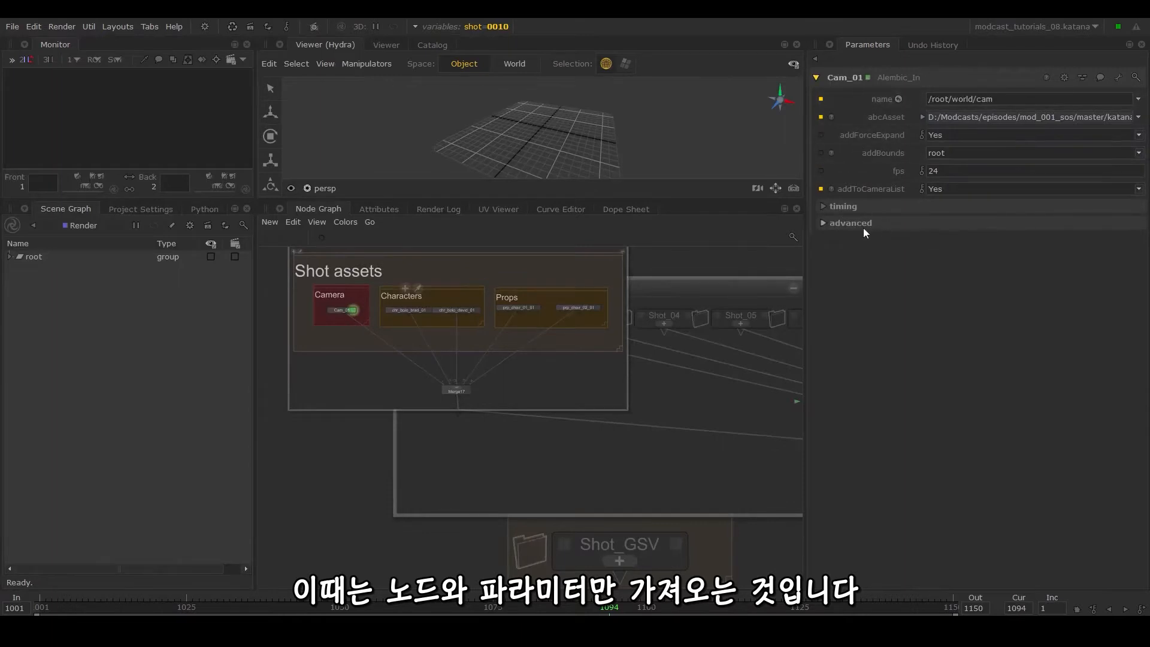
left_click(621, 253)
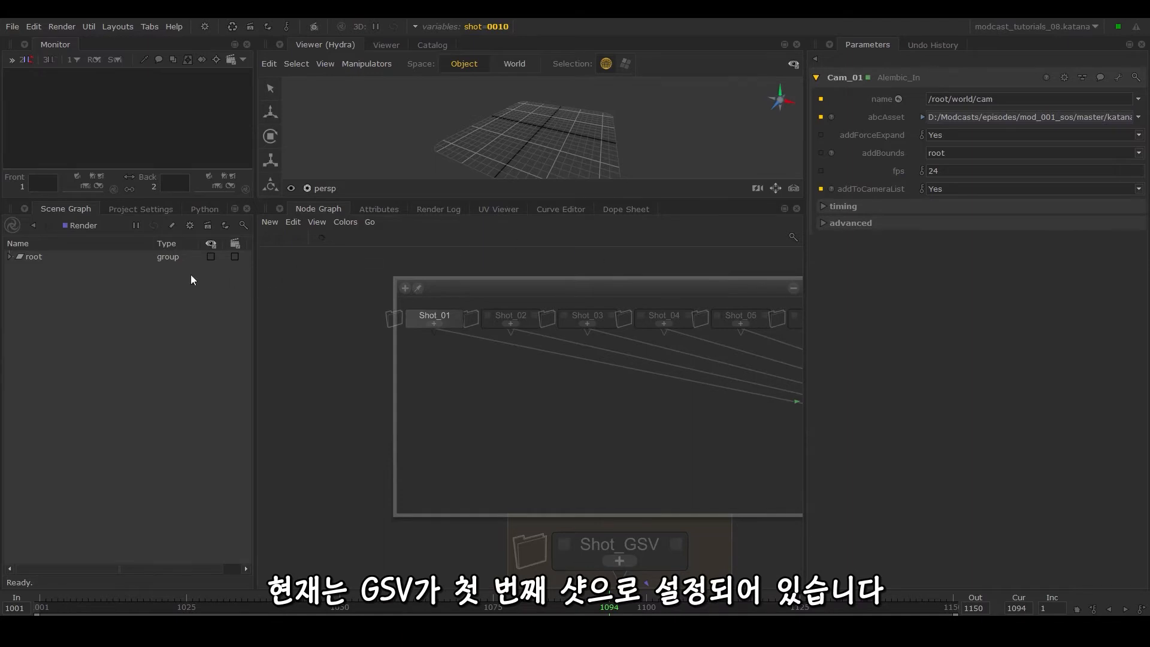
- Expand the whole root hierarchy in the scene graph to load the shot's geometry and view the full studio
double_click(34, 258)
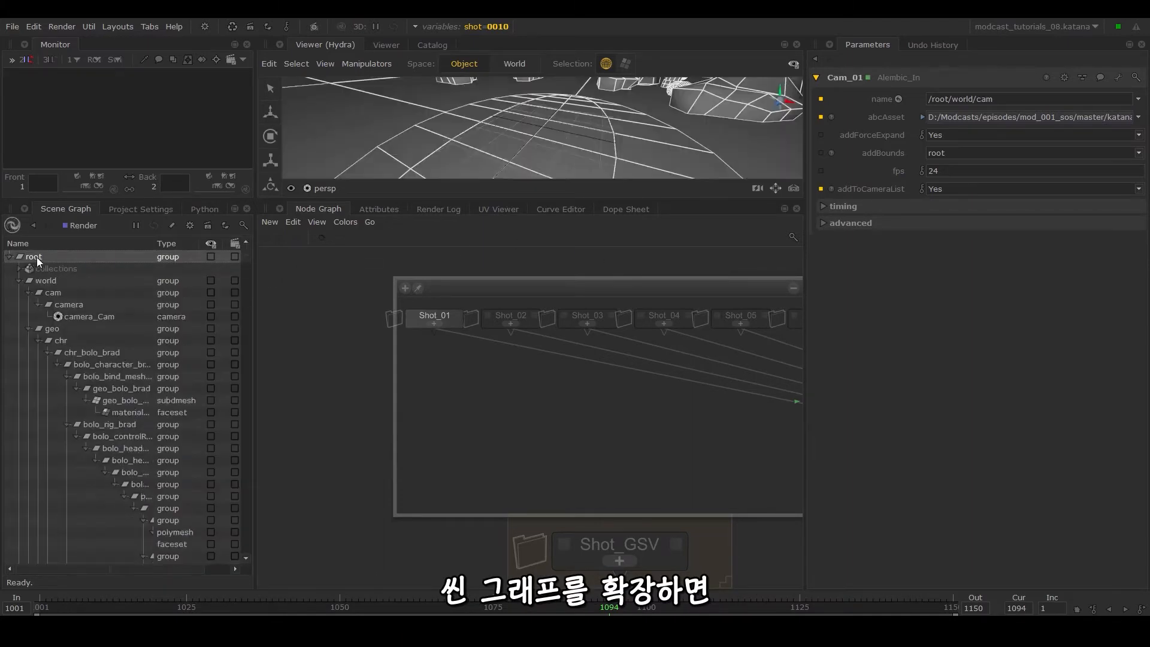
scroll(548, 109, "down", 5)
mouse_move(552, 106)
left_mouse_down("alt")
mouse_move(563, 103)
mouse_move(544, 117)
mouse_move(555, 109)
left_mouse_up("alt")
scroll(561, 106, "down", 10)
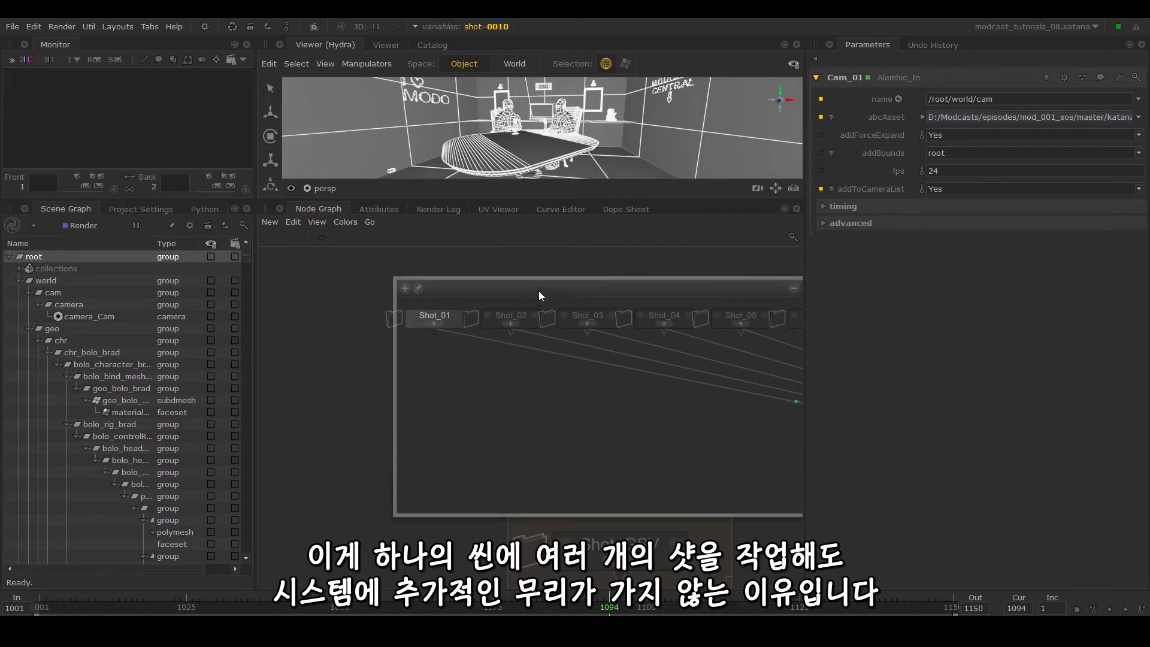
- Switch the shot graph state variable to 0020, followed by 0090
left_click(494, 26)
left_click(575, 79)
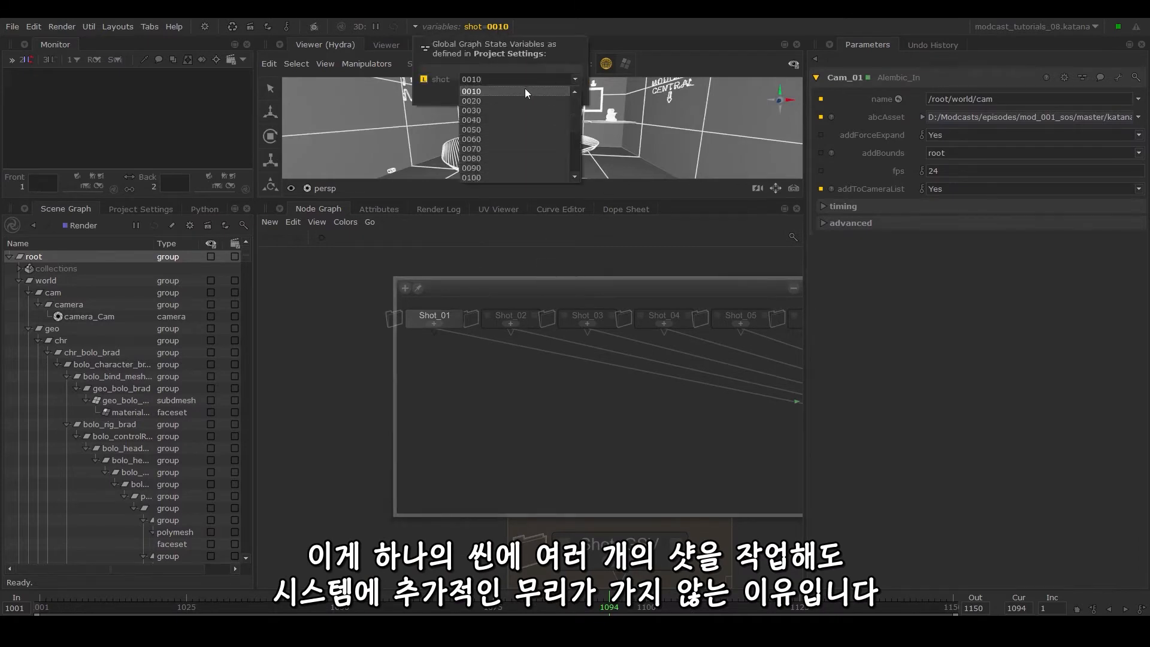
left_click(503, 99)
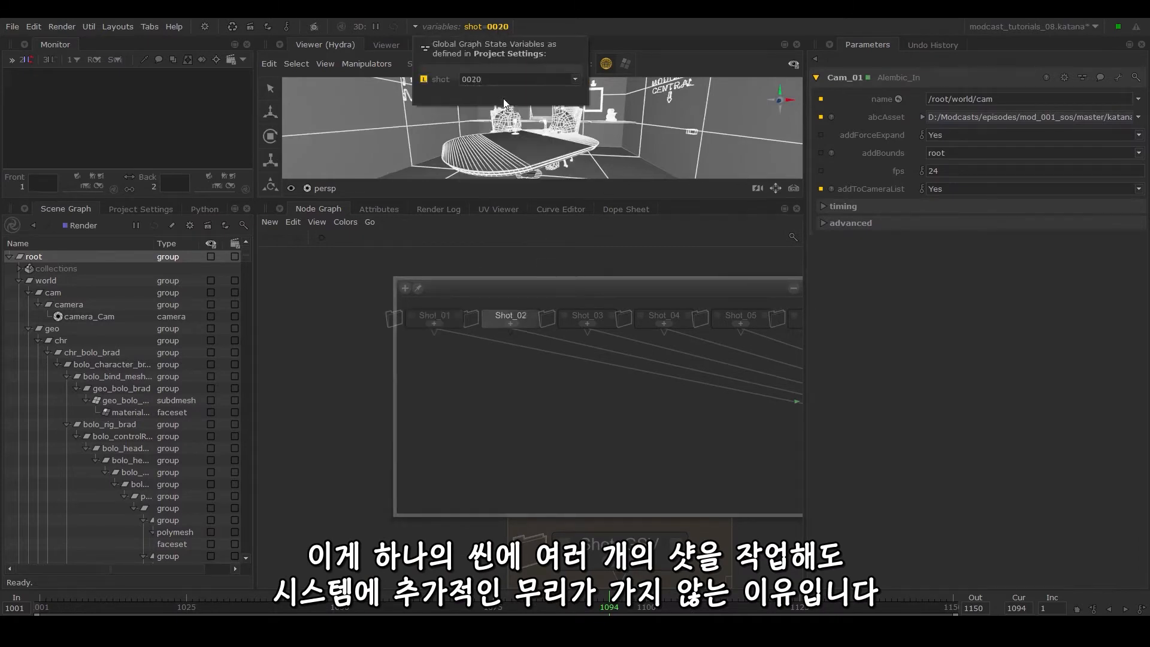
left_click(574, 80)
left_click(520, 167)
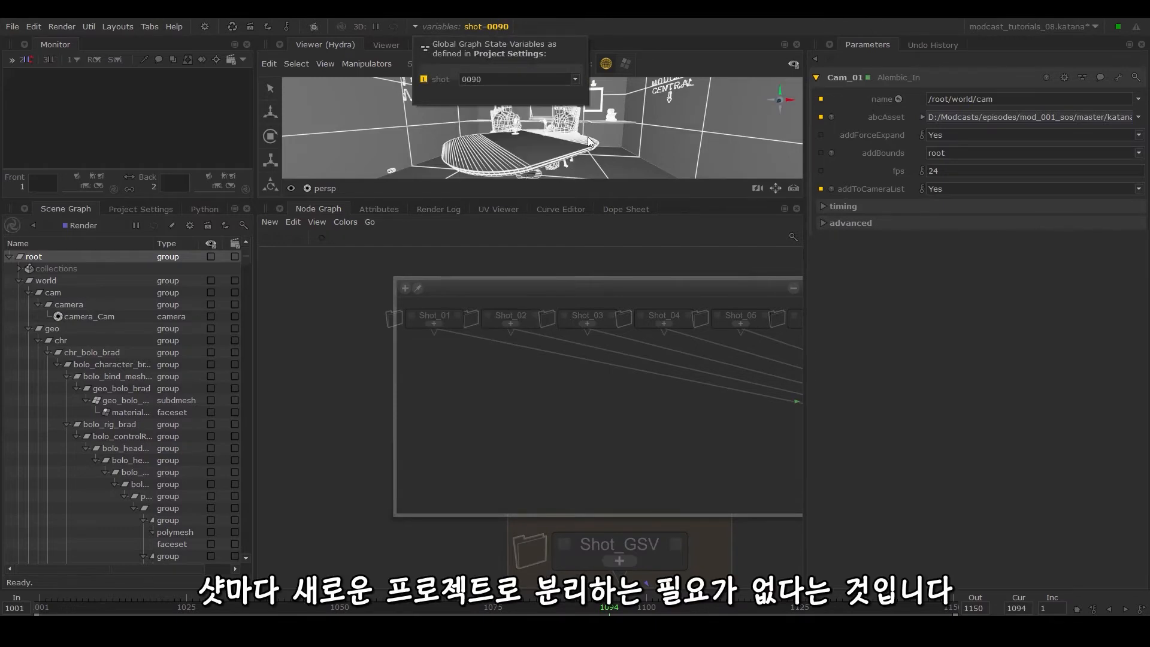
- Frame the two seated characters in the viewer and set the shot graph state variable to 0200
scroll(569, 143, "up", 3)
middle_click_drag(569, 143, 568, 170, "alt")
scroll(576, 144, "up", 2)
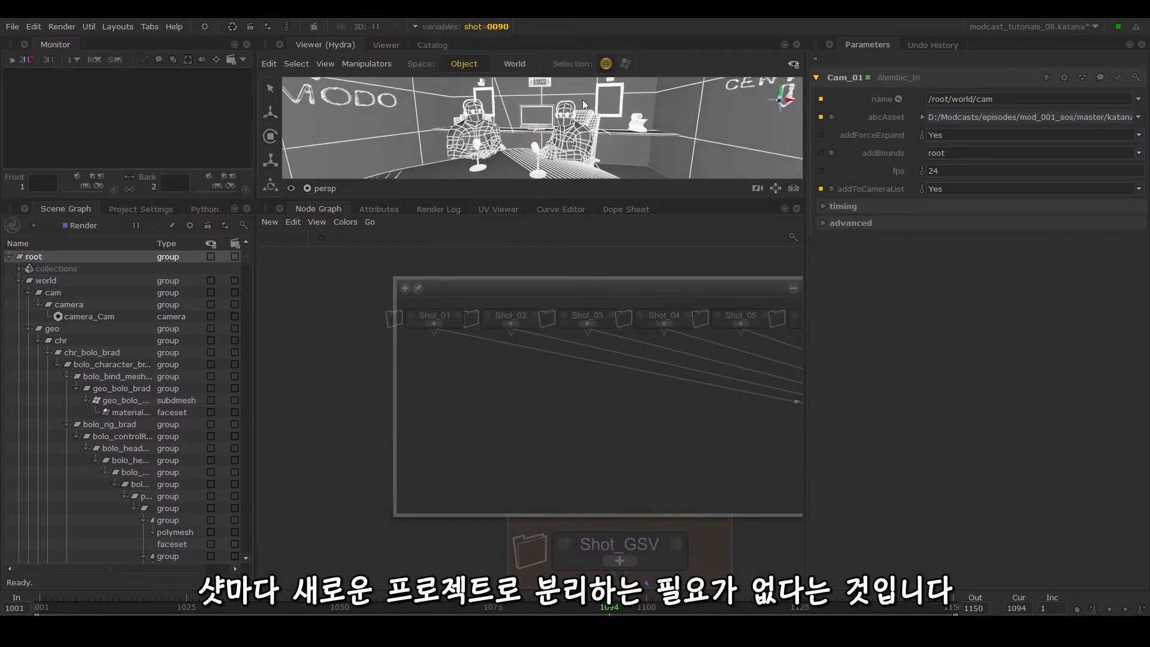
left_click(504, 26)
left_click(574, 79)
scroll(493, 162, "down", 4)
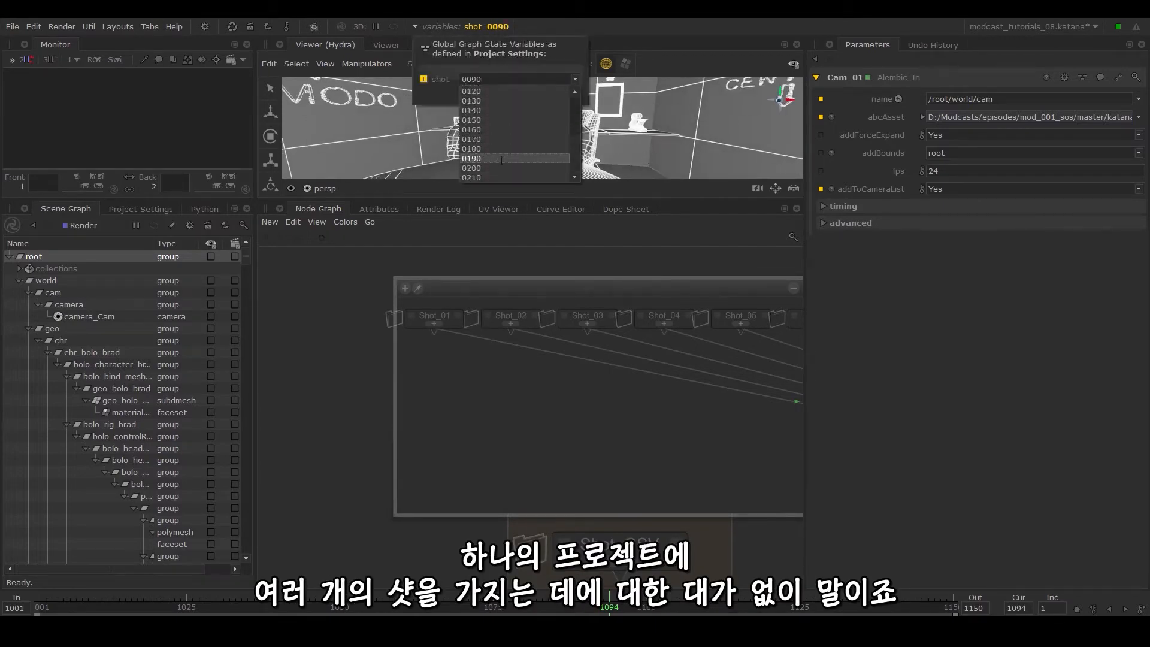
left_click(494, 168)
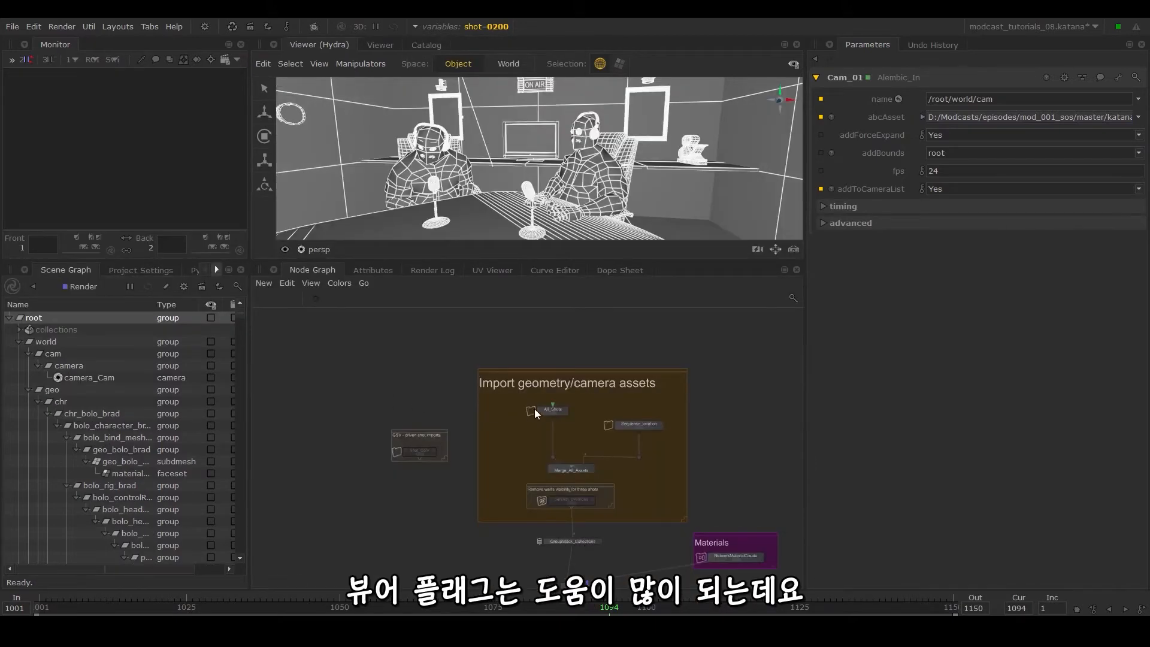
- View the scene at All_Shots and at successive nodes down the graph to GroupStack_Collections
left_click(541, 411)
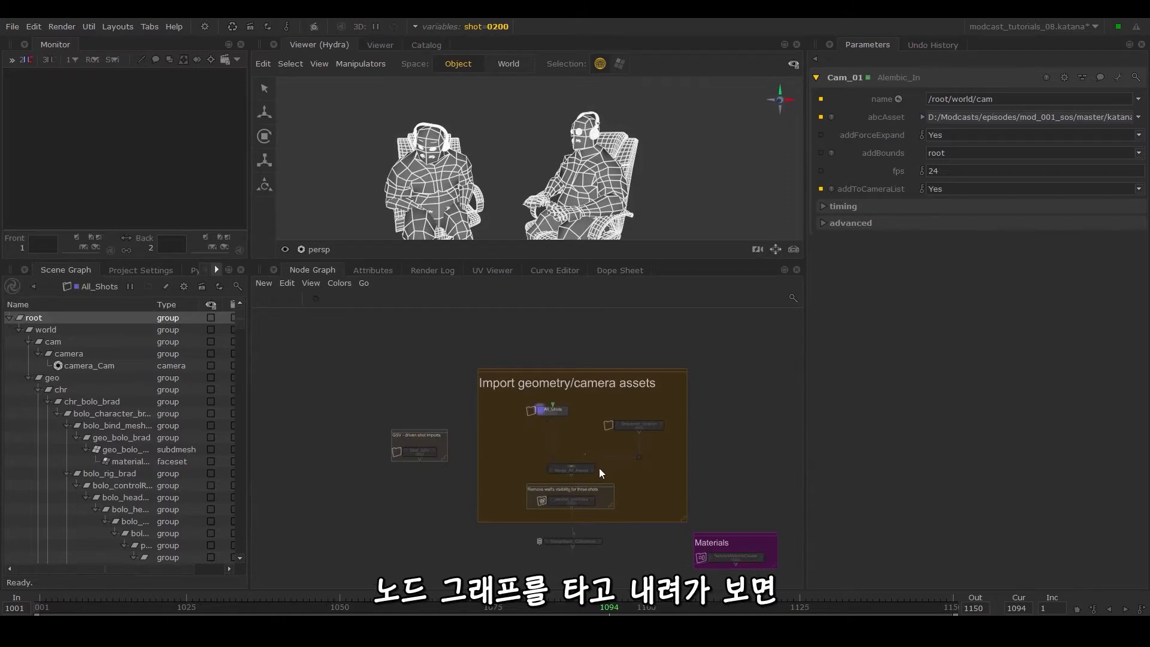
key("v")
middle_click_drag(590, 472, 569, 427)
key("v")
key("v")
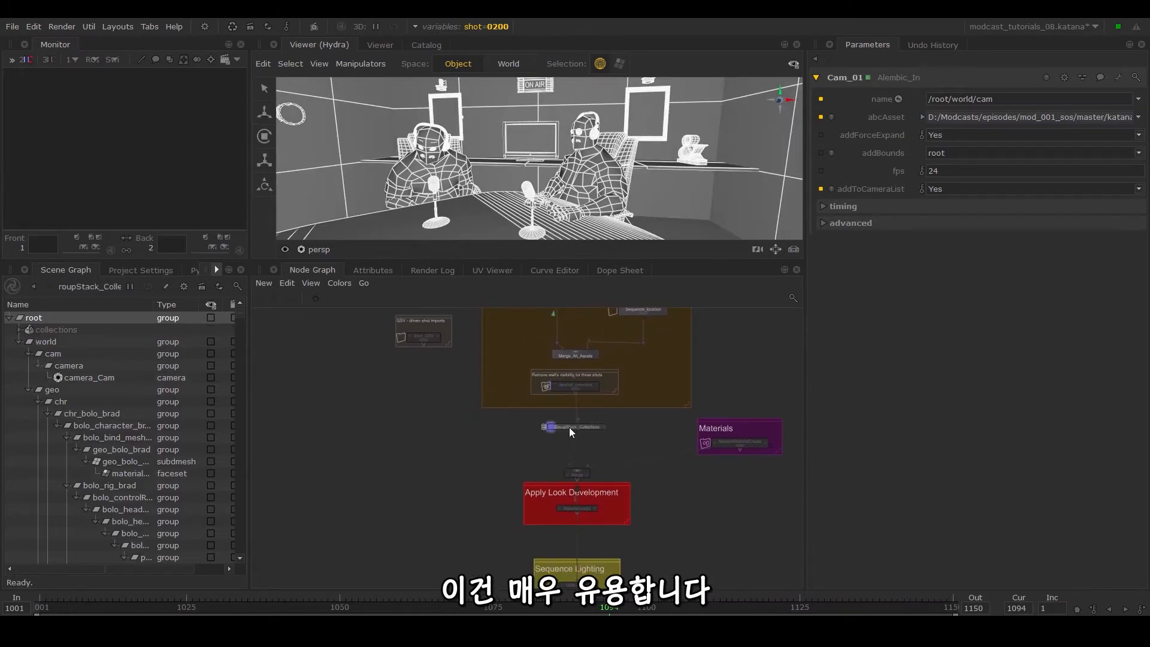
- Set the view flag on DlObjectSettings4 in the Characters/Props group and dock the Attributes panel alongside the Monitor
middle_click_drag(569, 427, 578, 317)
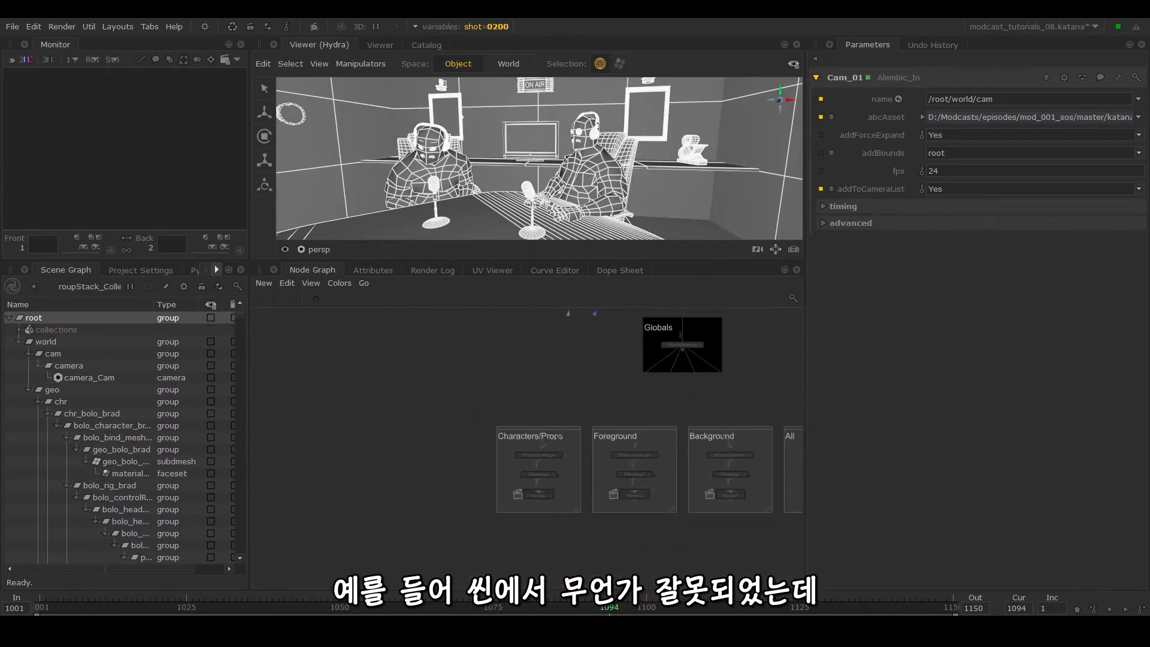
middle_click_drag(559, 491, 563, 466)
left_click_drag(250, 259, 377, 279)
scroll(473, 412, "up", 5)
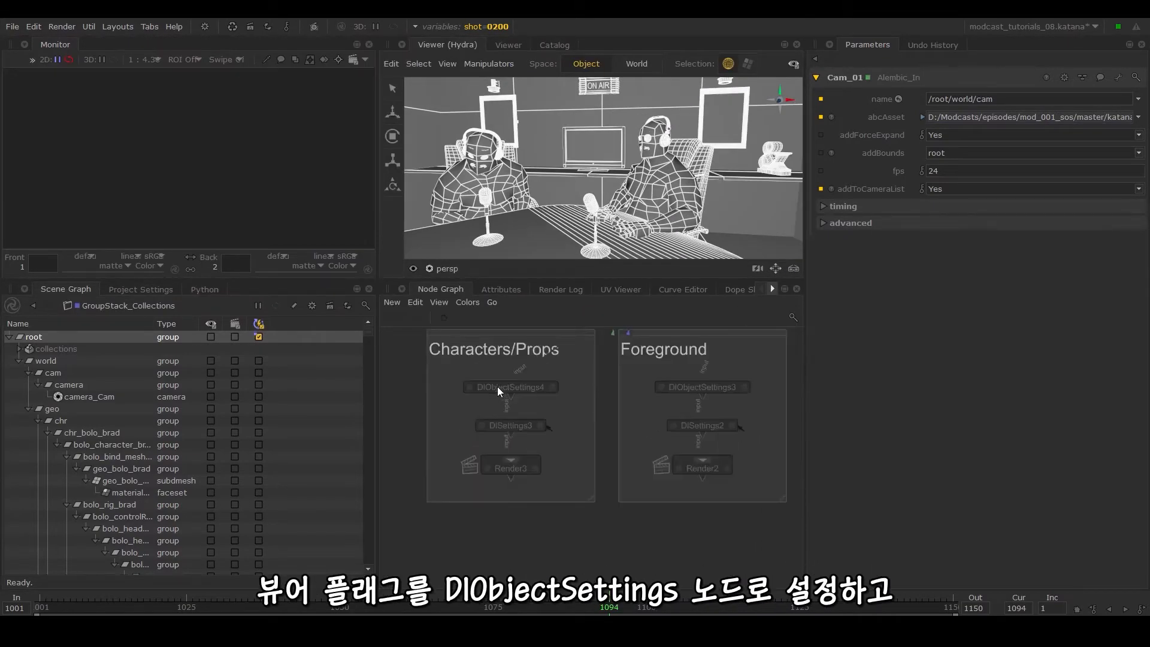
key("v")
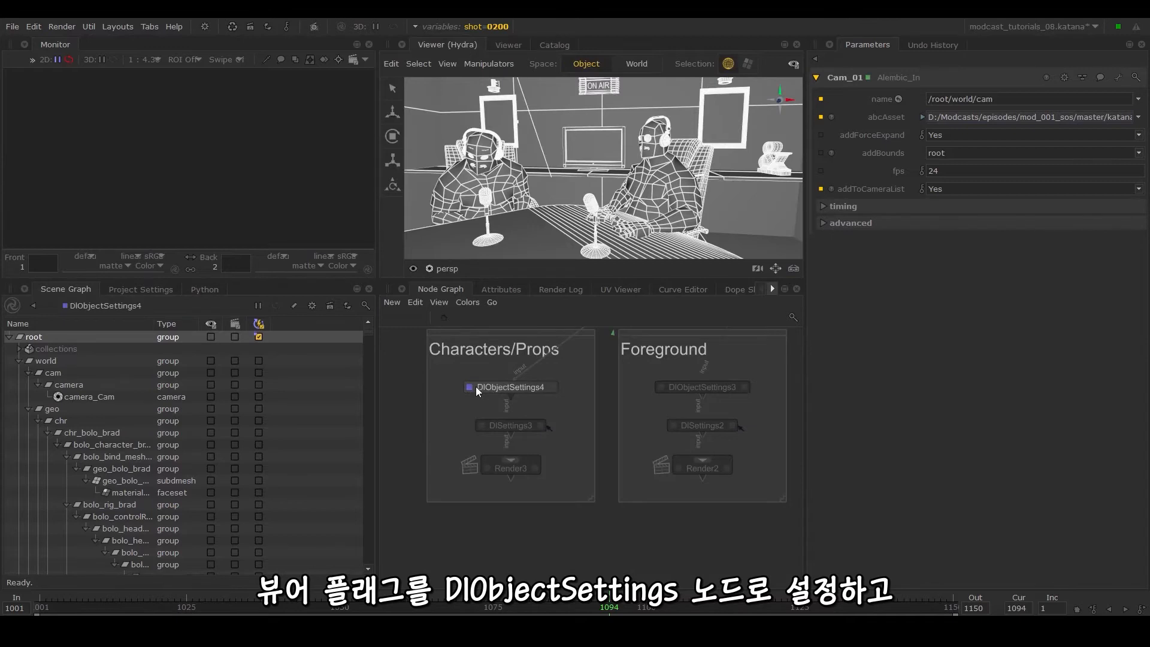
left_click_drag(513, 290, 209, 160)
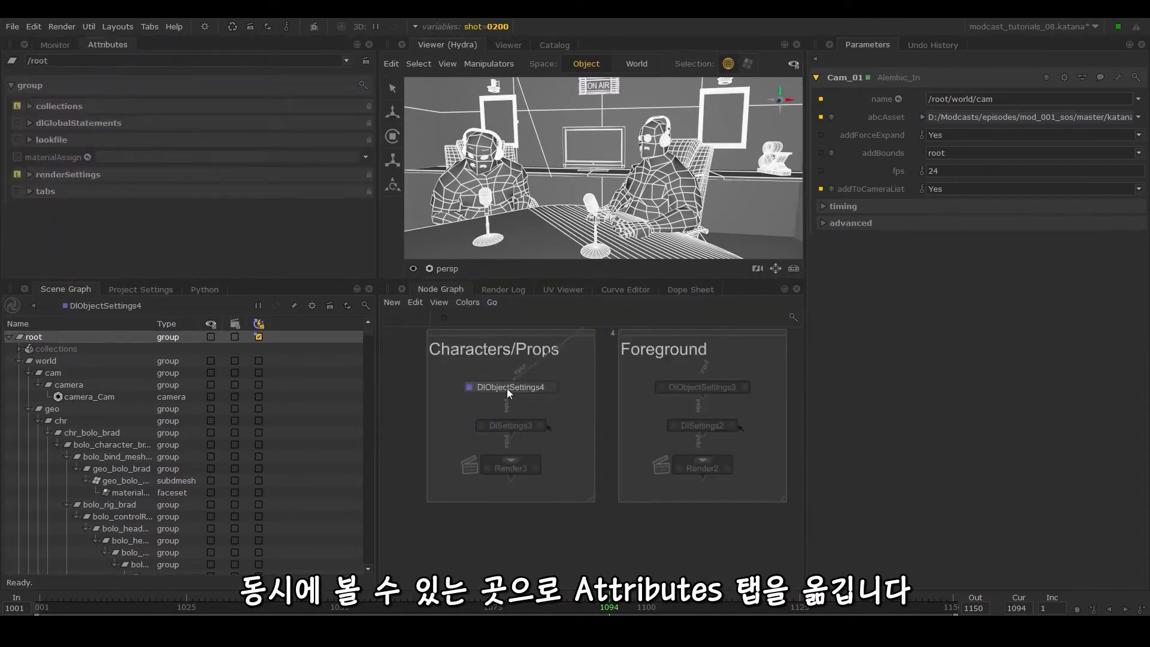
- Show the DlObjectSettings4 parameters and select the locations matched by its CEL statement in the scene graph
left_click(552, 387)
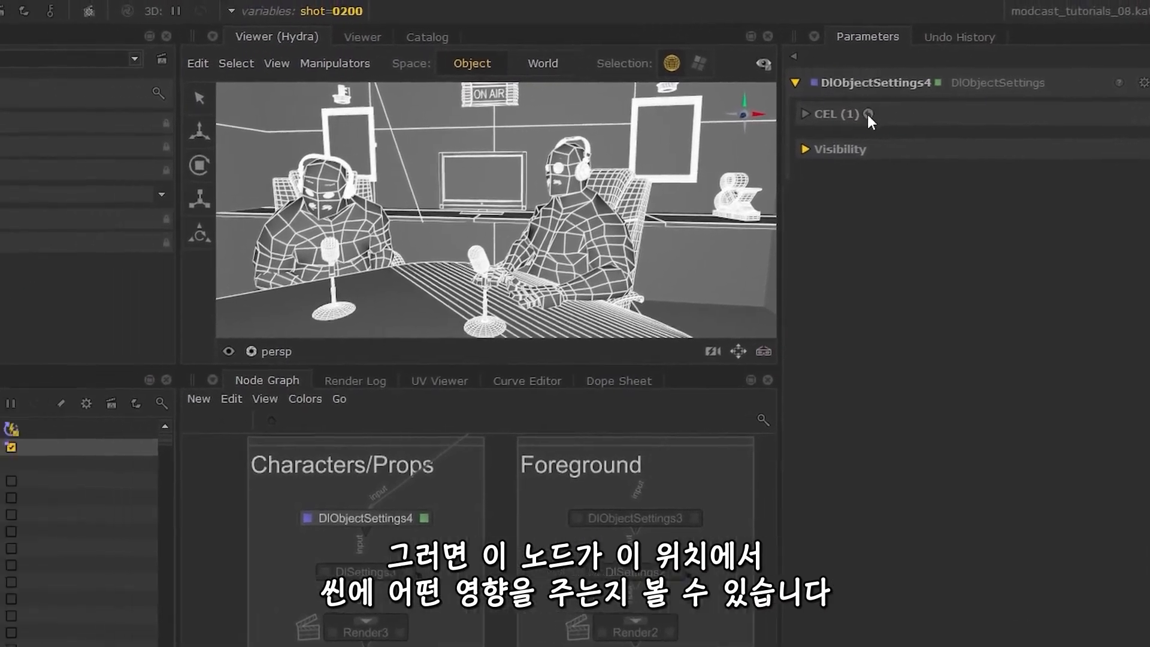
left_click(867, 114)
left_click(883, 133)
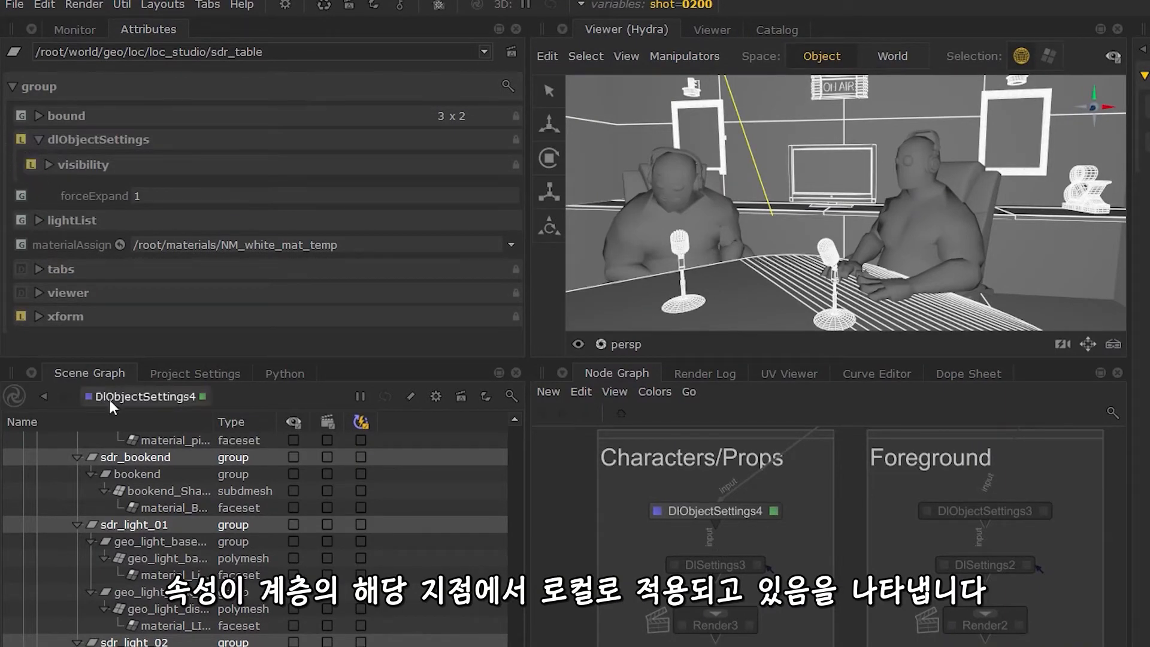
- Examine the dlObjectSettings attributes on the sdr_bookend location and its child bookend group
left_click(160, 462)
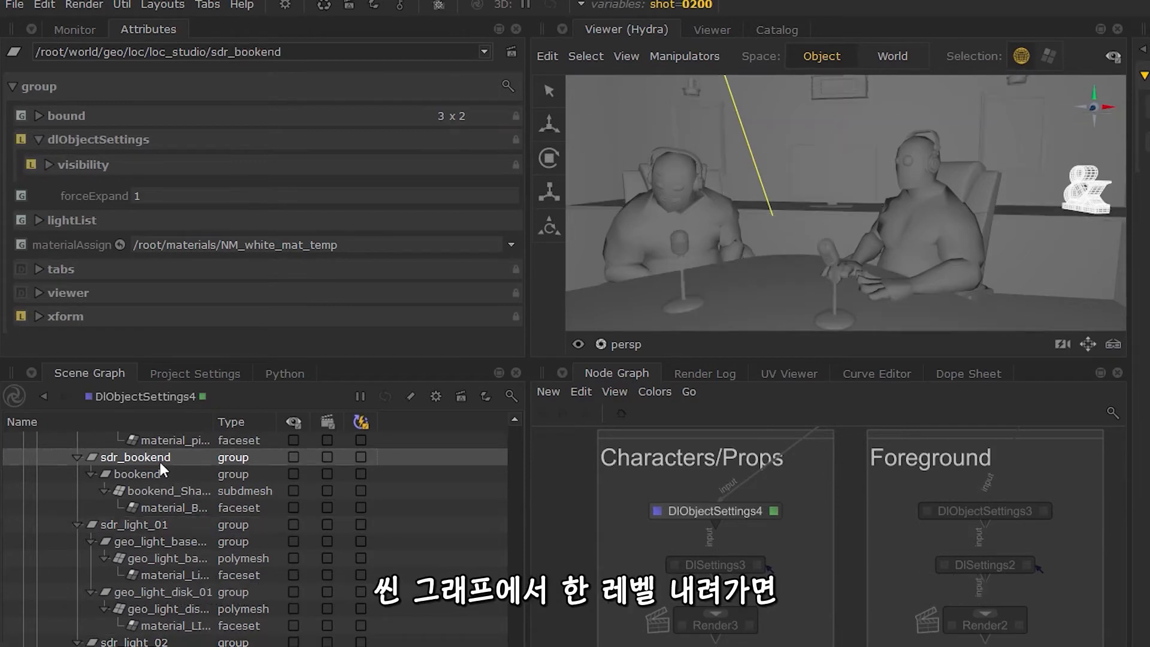
left_click(151, 475)
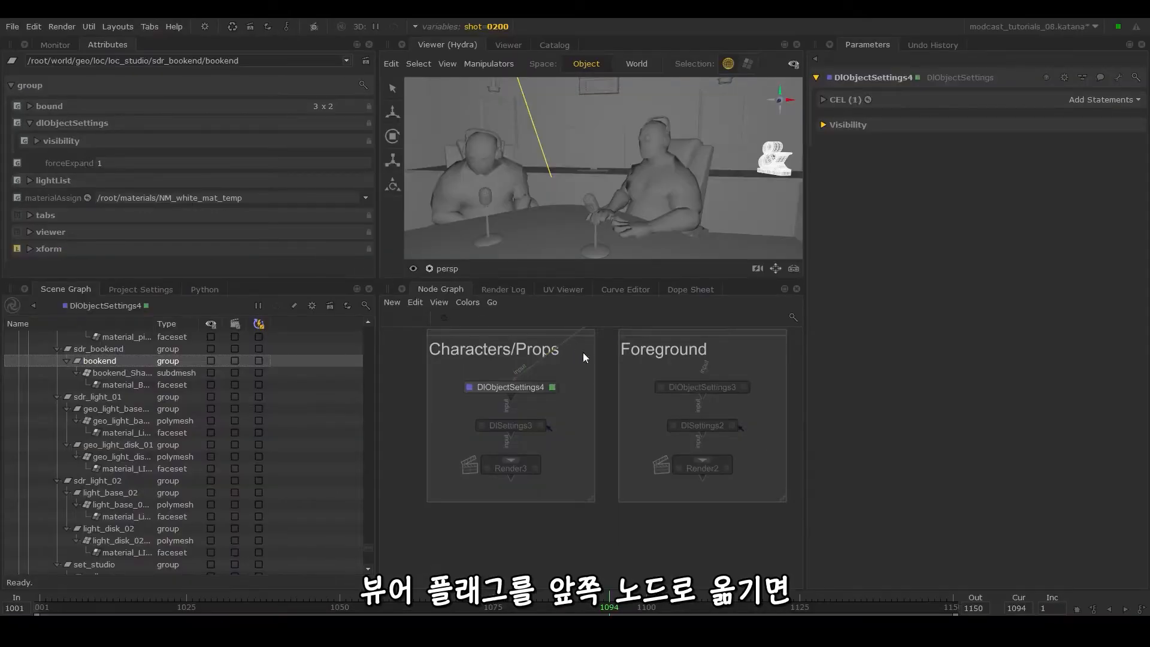
- Set the view and edit flags on the Render3 node in the Characters/Props group
middle_click_drag(820, 469, 747, 620)
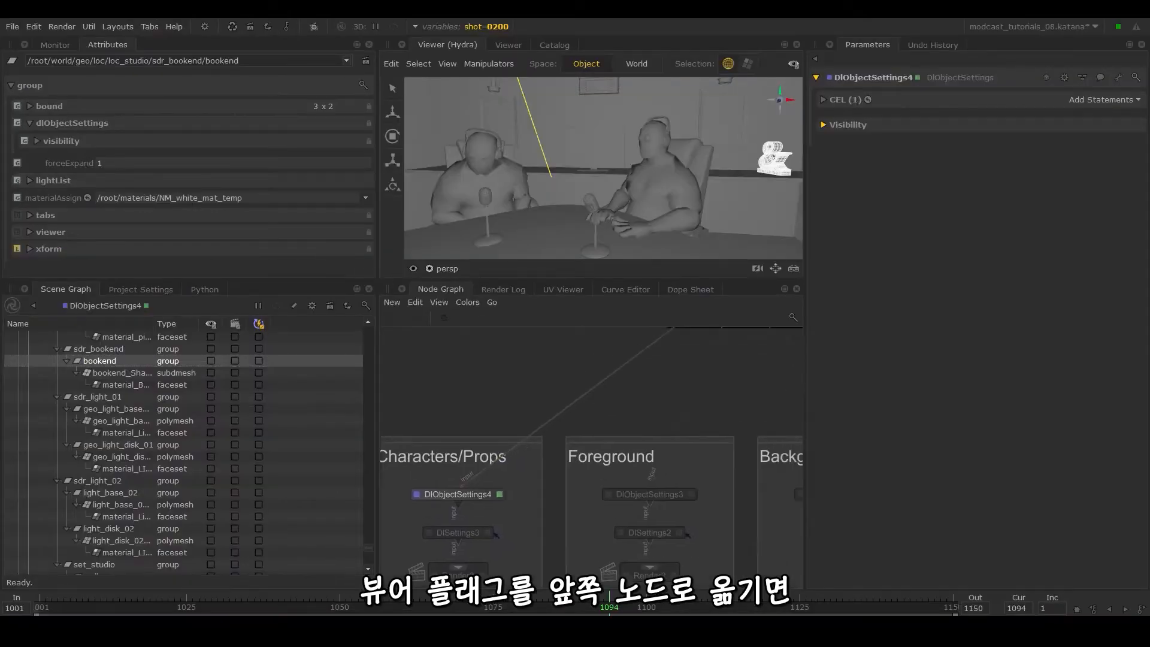
middle_click_drag(725, 282, 688, 368)
key("v")
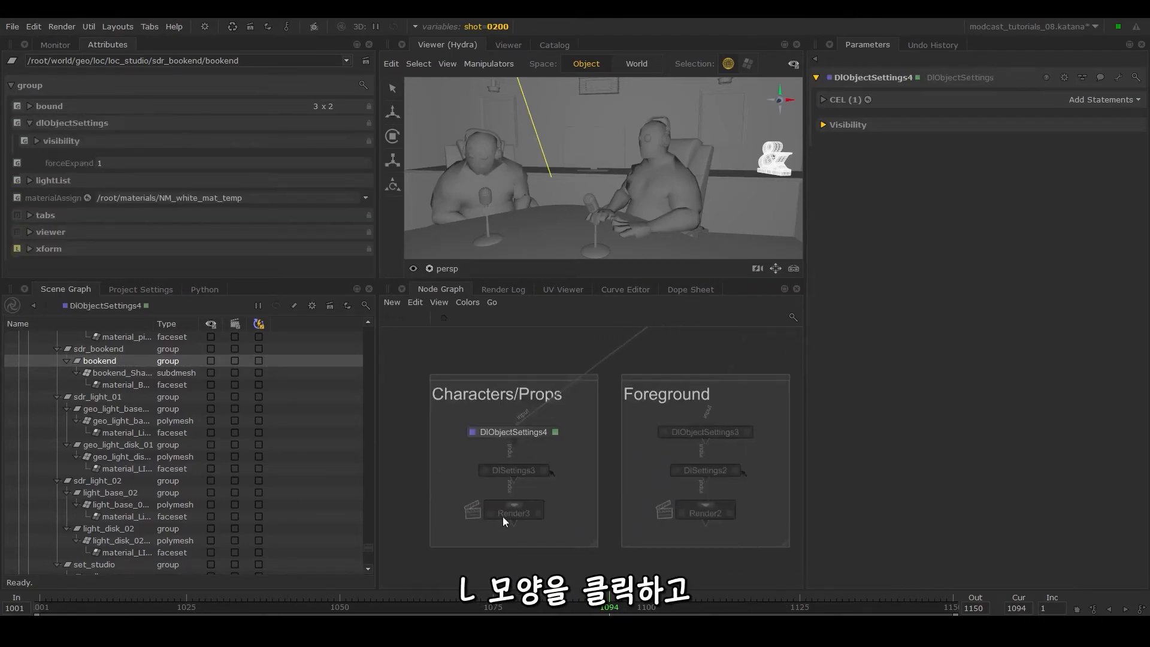
double_click(502, 516)
- Show the attribute history of dlObjectSettings on sdr_bookend and choose the DlObjectSettings4 entry
left_click(103, 349)
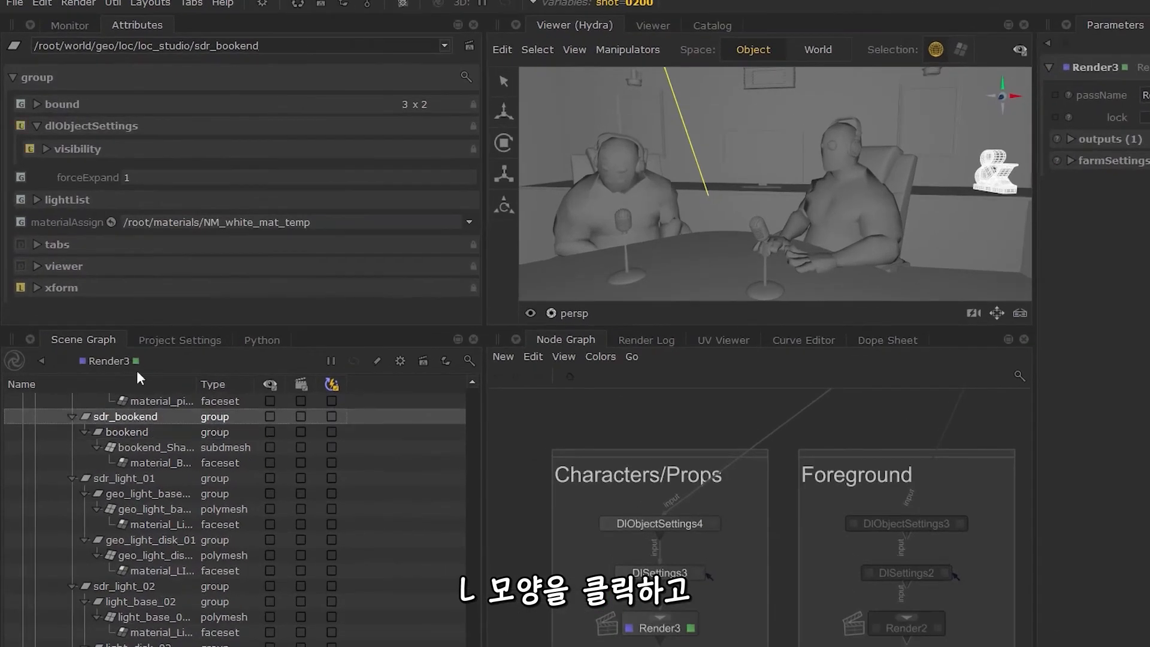
left_click(16, 126)
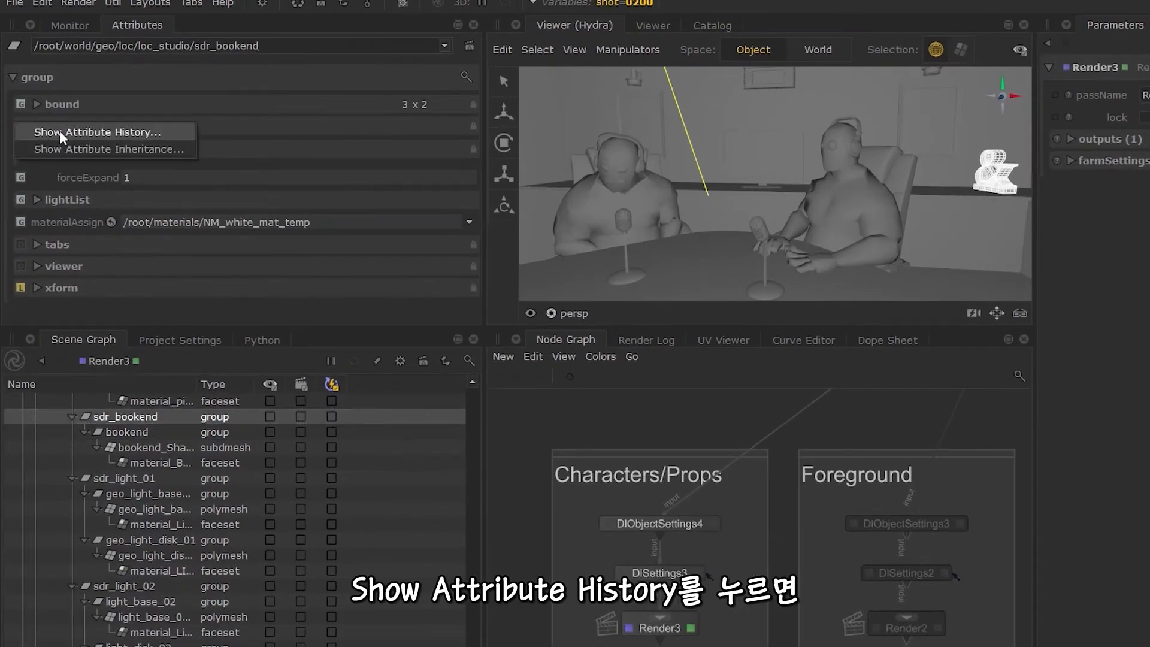
left_click(60, 130)
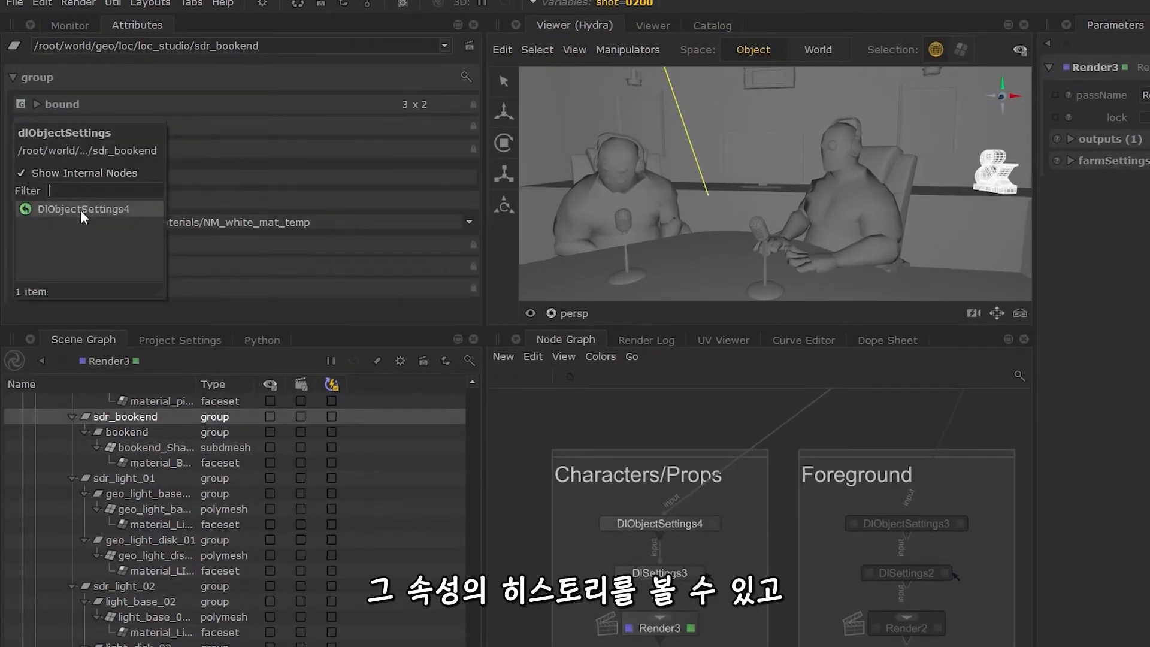
left_click(80, 210)
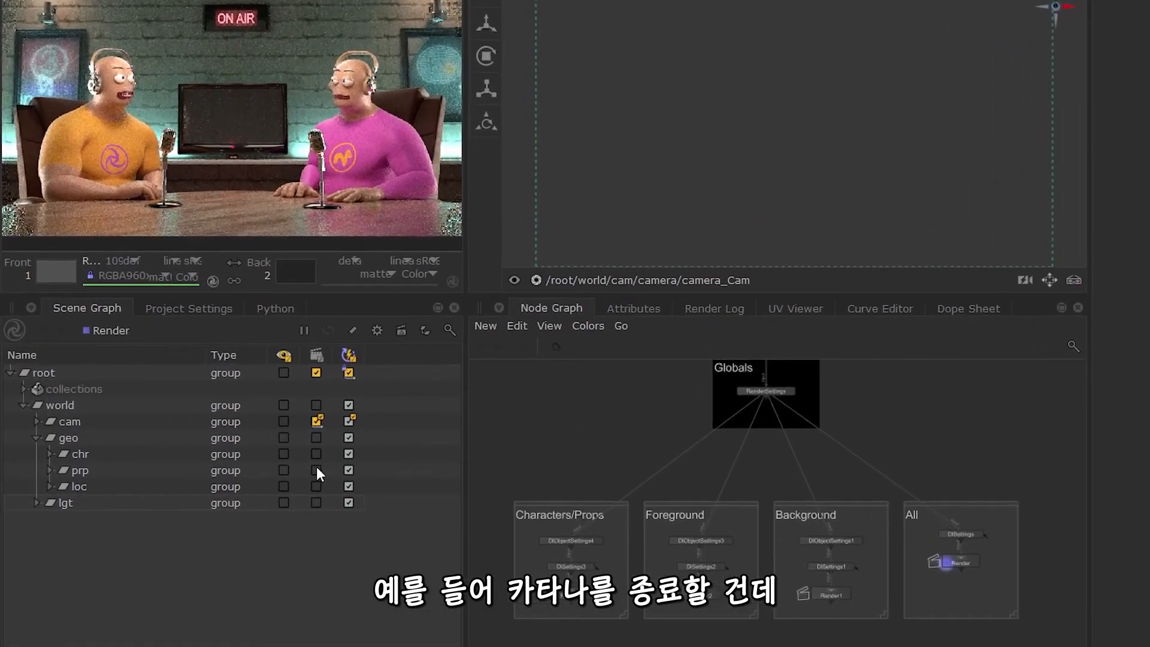
- Add the prp and lgt locations to the render working set and restrict rendering to that working set
left_click(316, 502)
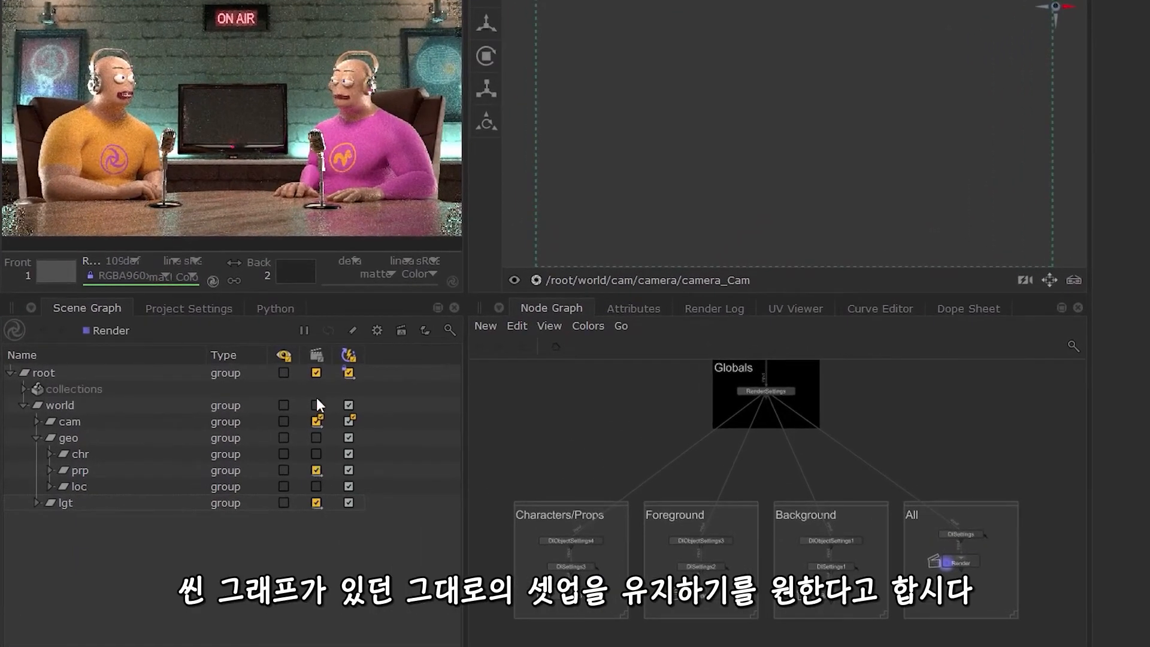
left_click(321, 356)
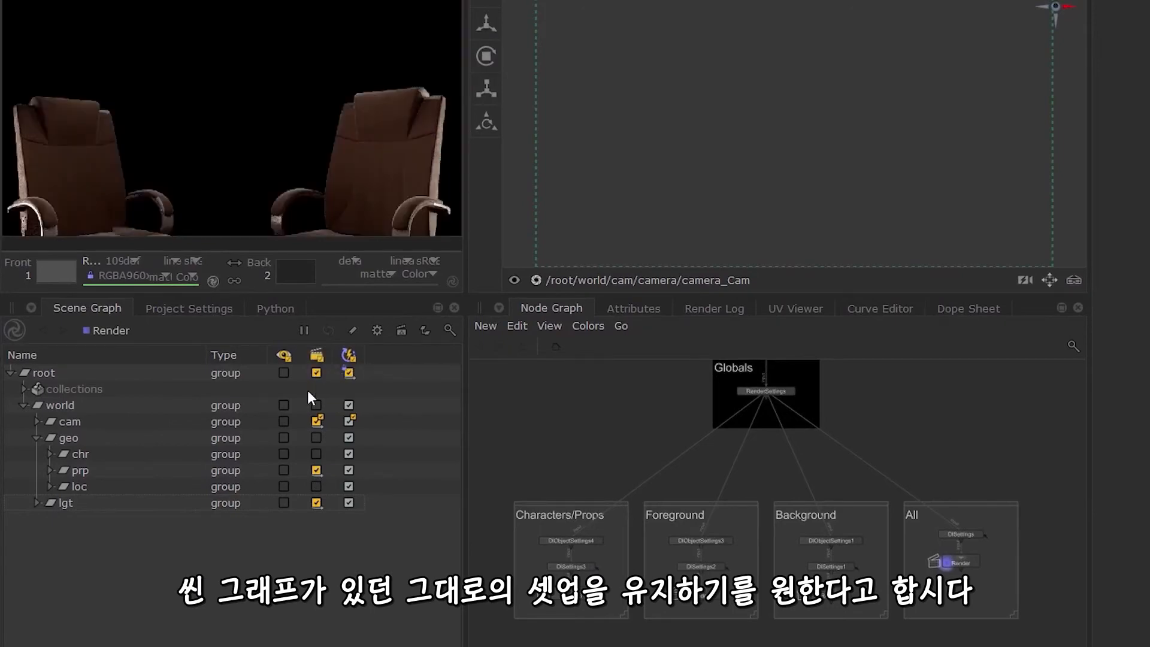
- Make the prp location visible in the viewer and set up a scene graph bookmark named chairs in folder bookmark01
left_click(285, 473)
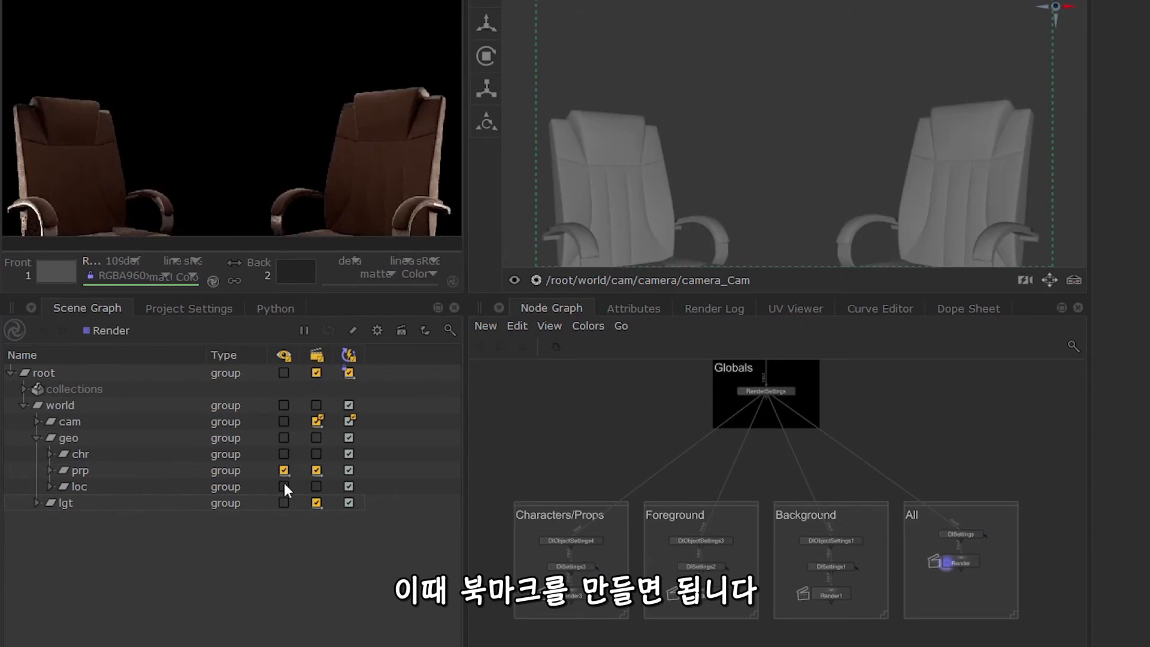
left_click(353, 330)
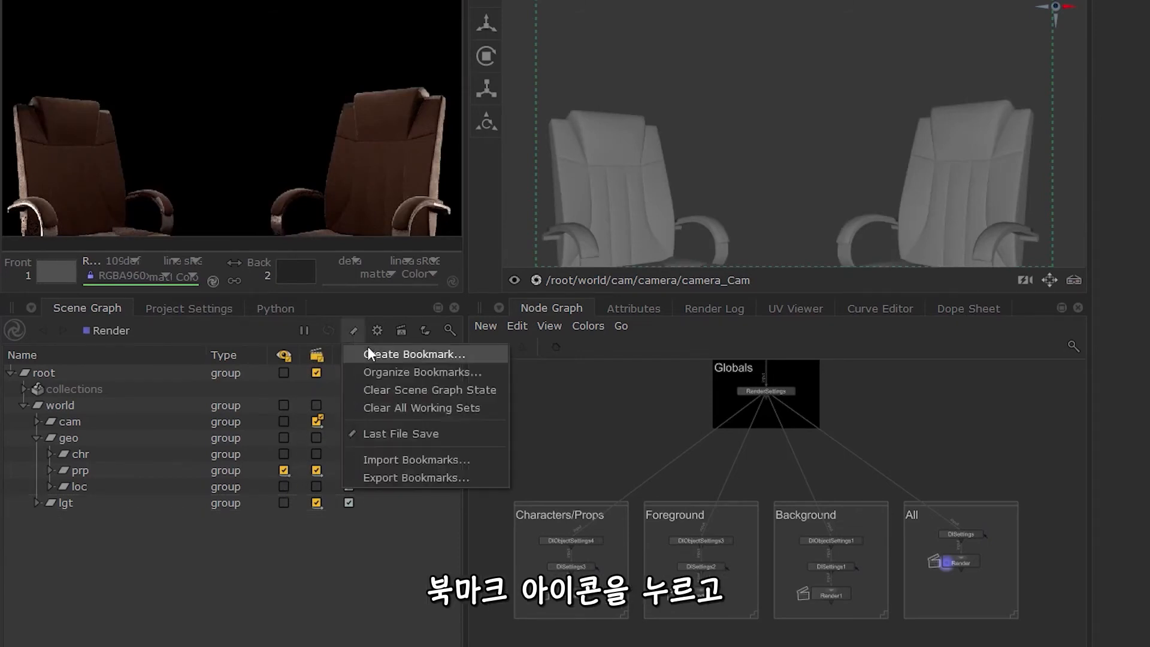
left_click(369, 352)
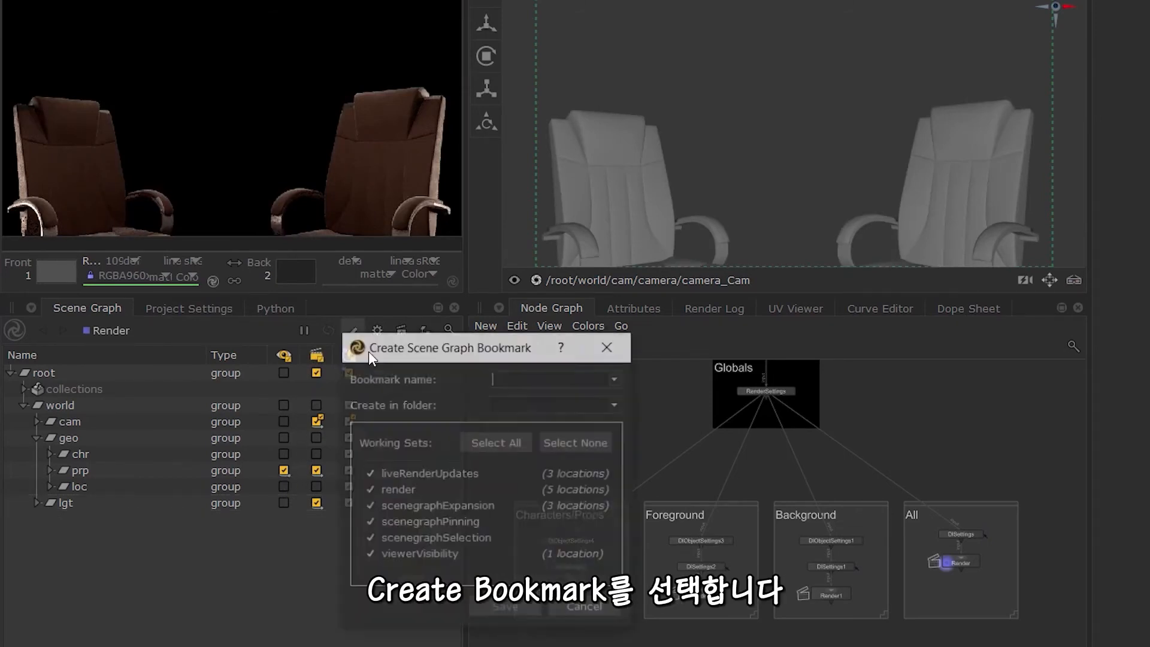
type("chairs")
left_click(519, 412)
type("bookmark01")
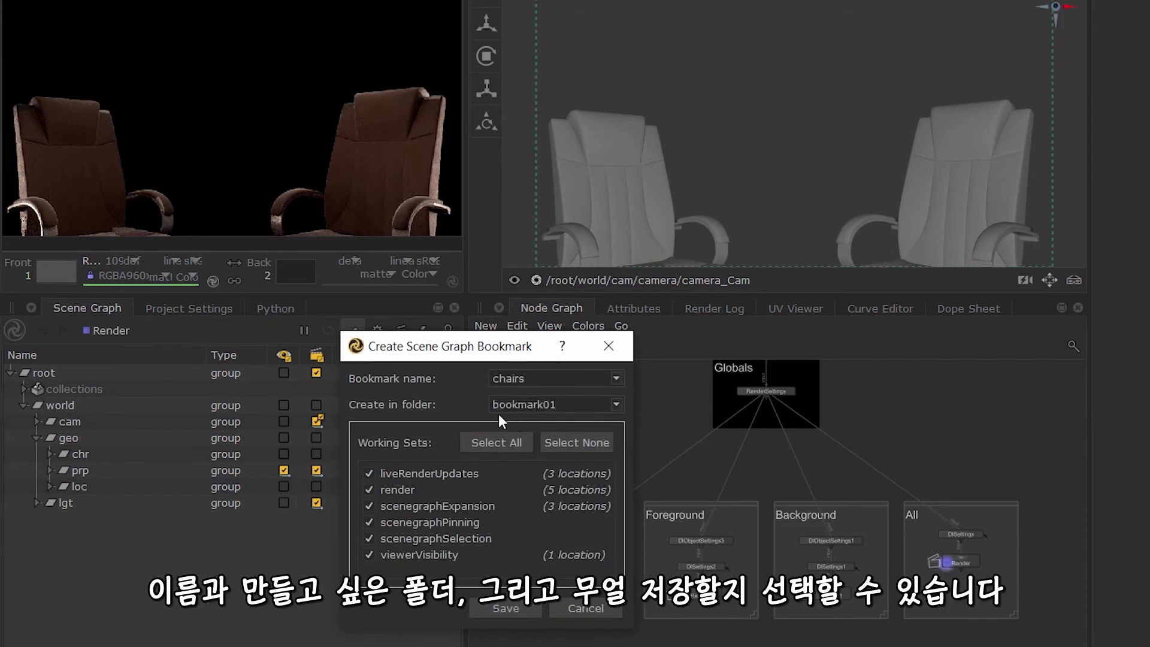
left_click_drag(393, 350, 562, 331)
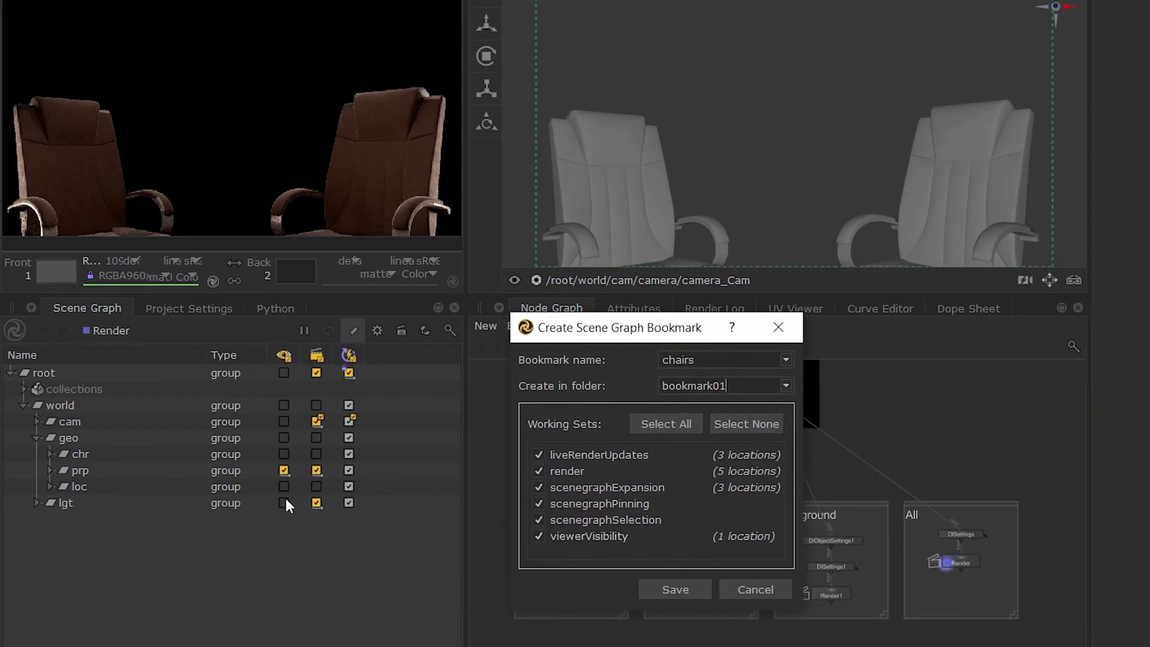
- Exclude the scenegraphExpansion, scenegraphPinning and scenegraphSelection working sets from the chairs bookmark and save it
left_click(539, 490)
left_click(540, 516)
left_click(540, 505)
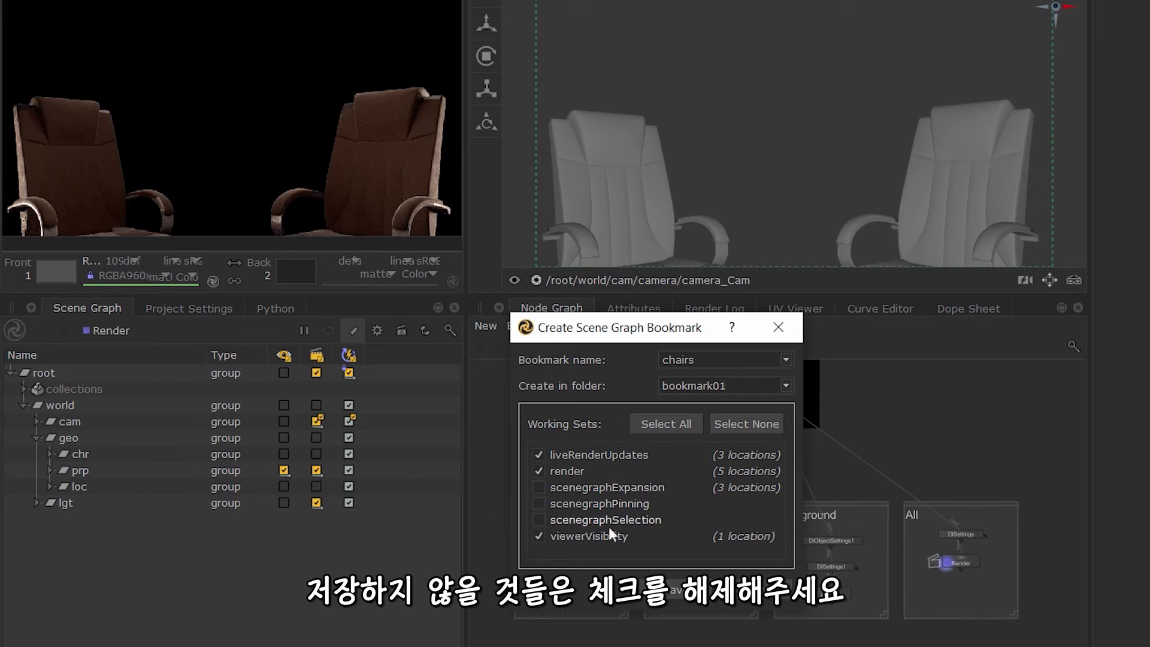
left_click(675, 588)
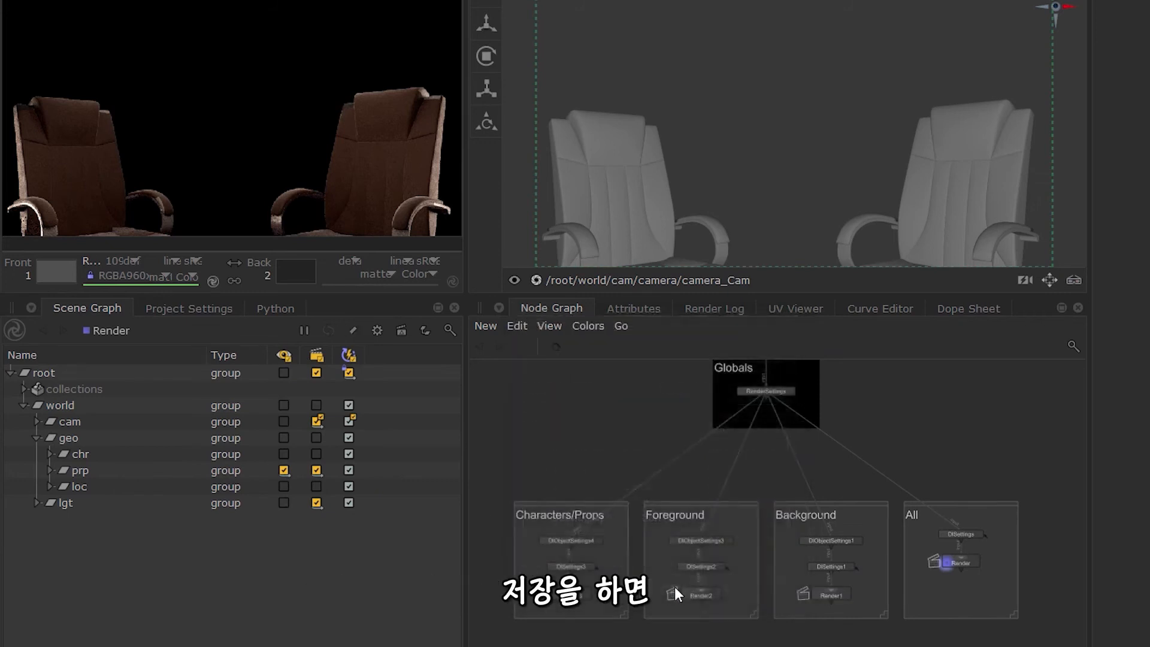
- Remove prp from the viewer visibility and render working sets and collapse the geo location
left_click(281, 469)
left_click(320, 472)
left_click(35, 439)
- Restore the saved working sets from the chairs bookmark in the bookmark01 folder
left_click(359, 336)
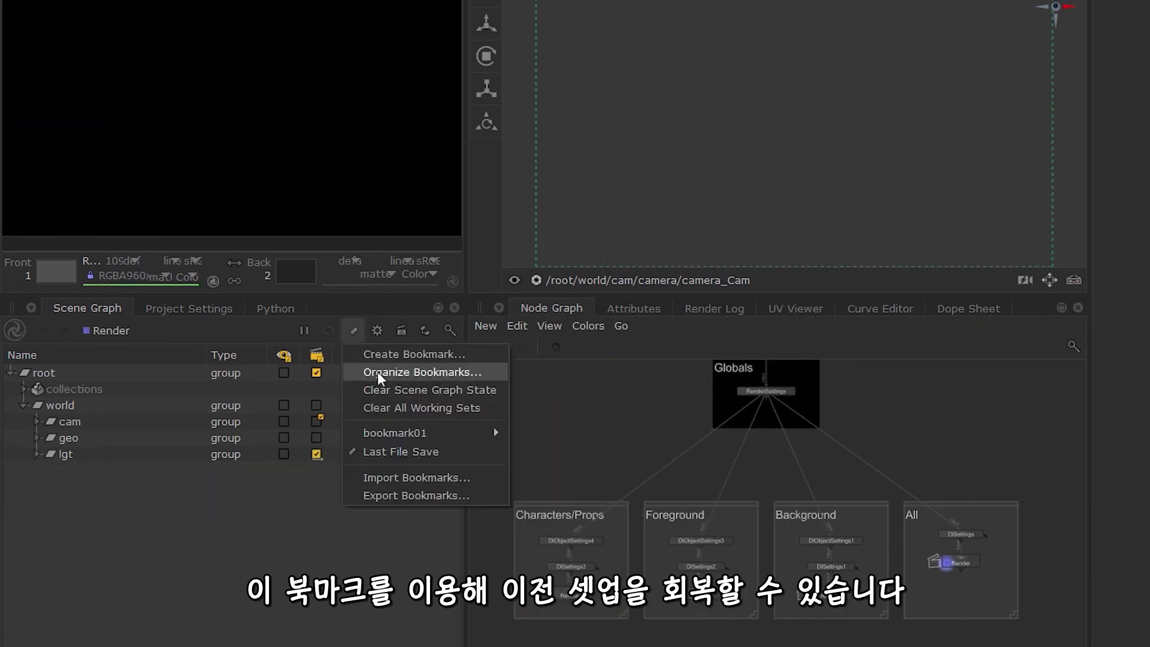
mouse_move(480, 432)
left_click(528, 432)
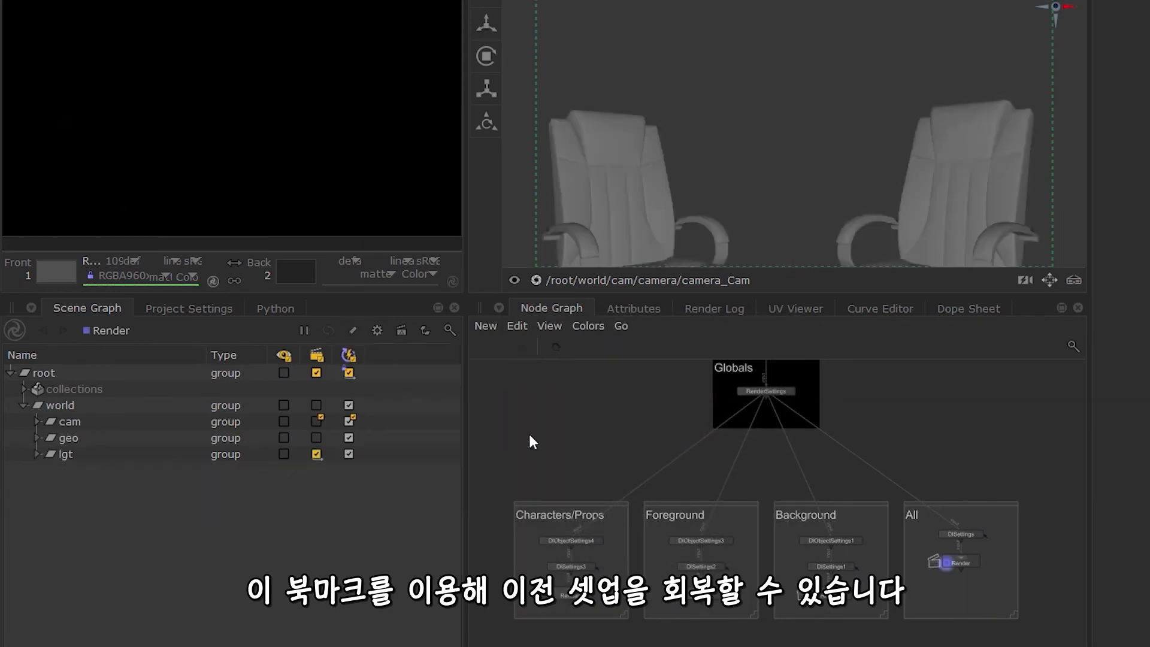
- View the XML export dialog for scene graph bookmarks and close it without exporting
left_click(357, 333)
left_click(396, 494)
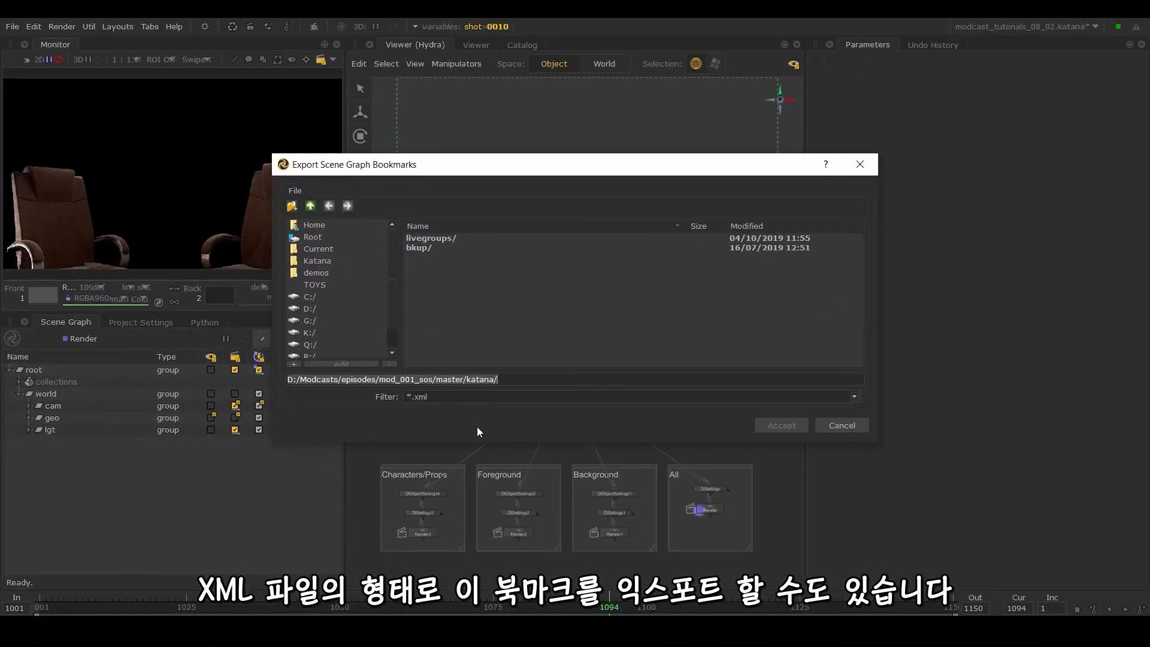
left_click(829, 426)
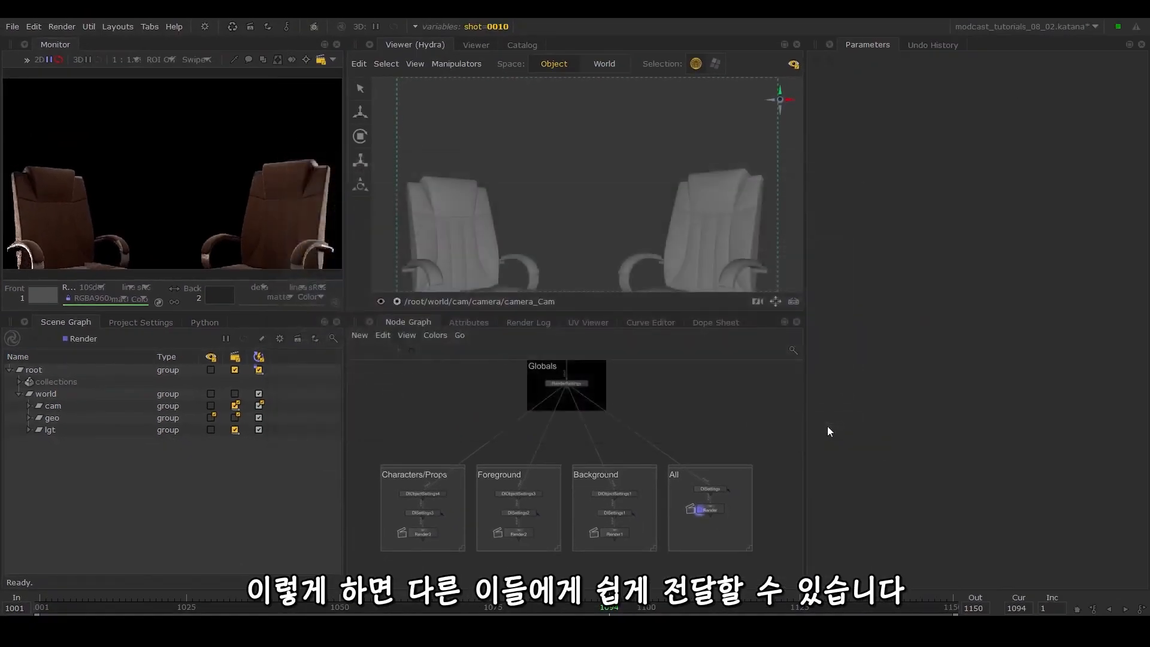
- Delete the chairs bookmark from the bookmark01 folder in the bookmark organizer and close the organizer
left_click(261, 339)
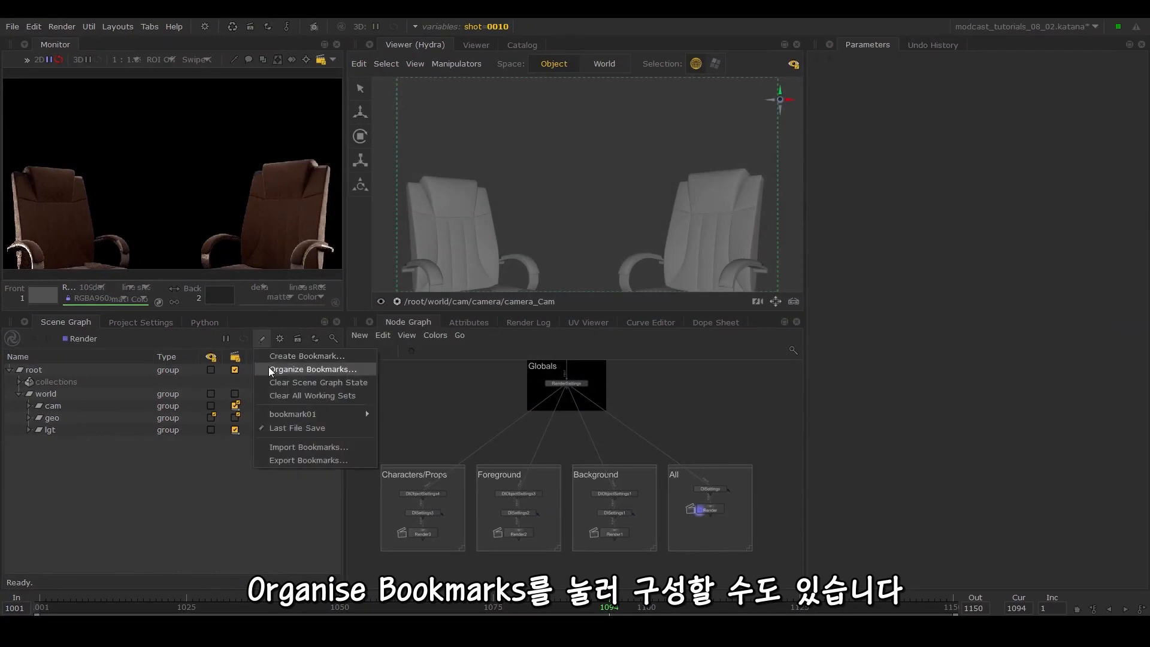
left_click(271, 370)
left_click(508, 258)
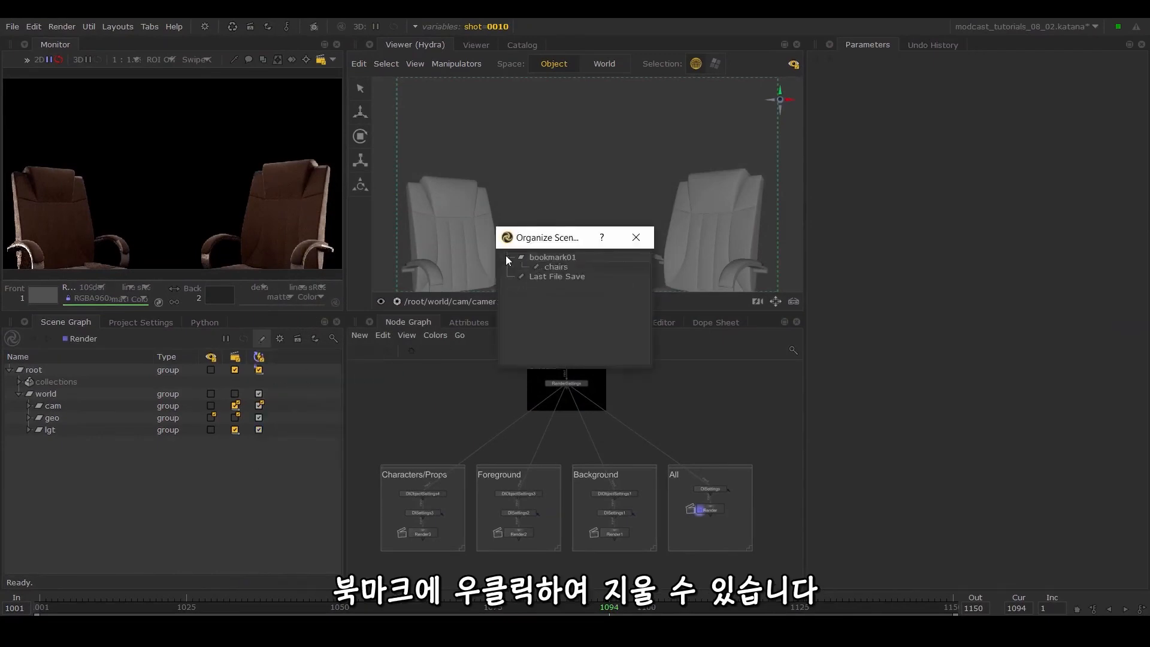
right_click(552, 267)
left_click(575, 279)
left_click(646, 239)
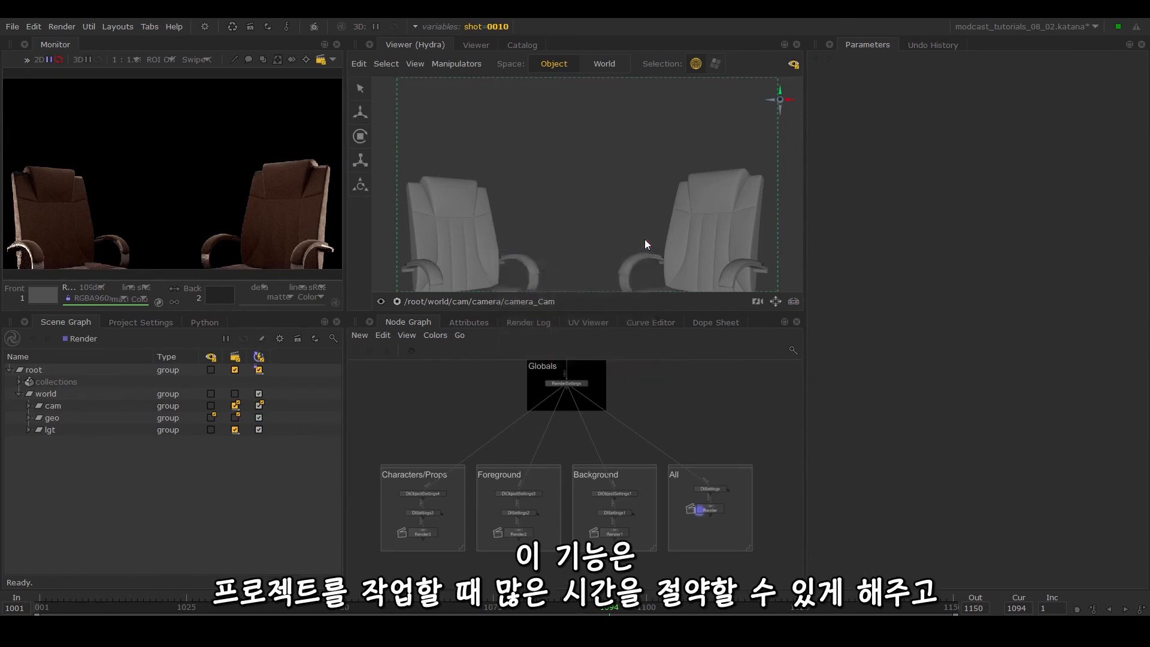